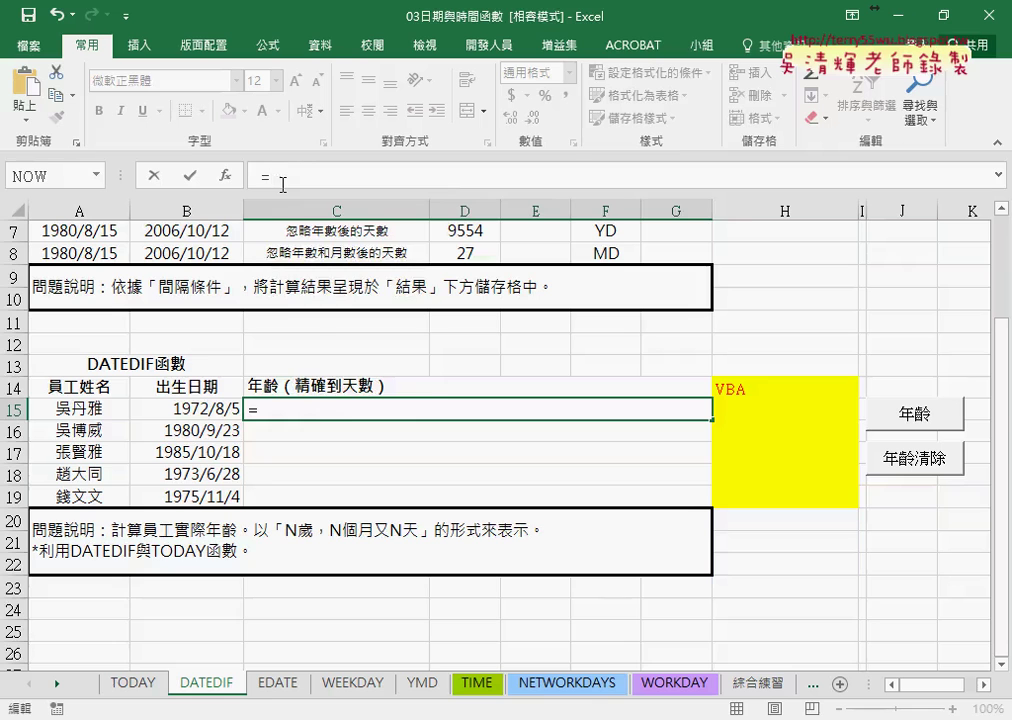
- Enter =DATEDIF(B15,TODAY(),"Y") in C15 to compute the whole-year age from B15
type("ate")
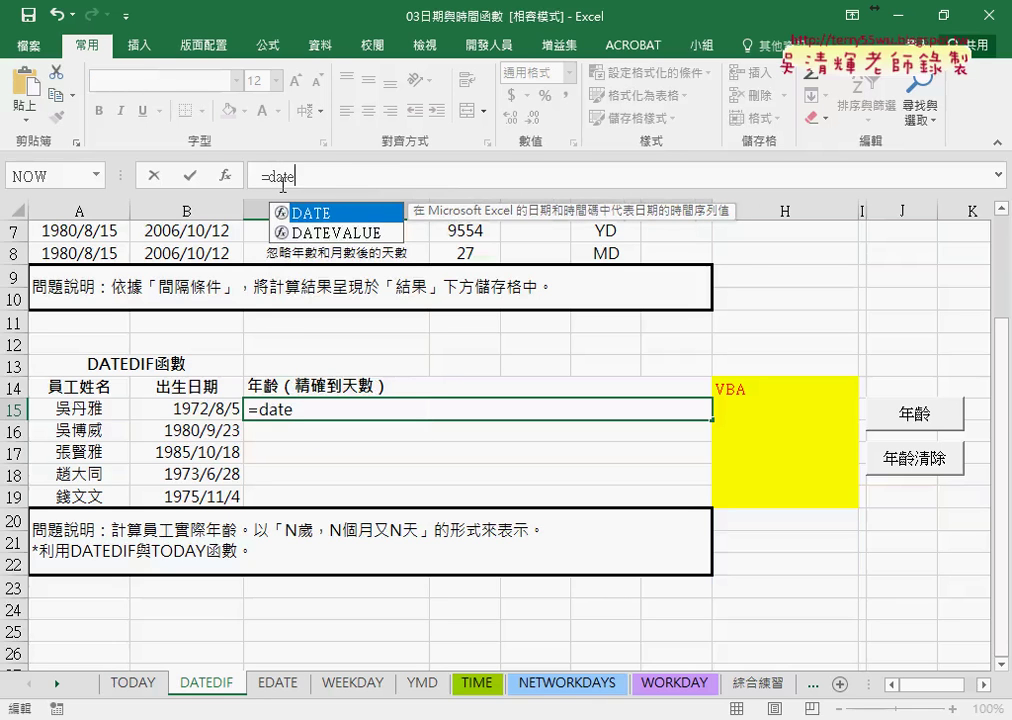
type("dif")
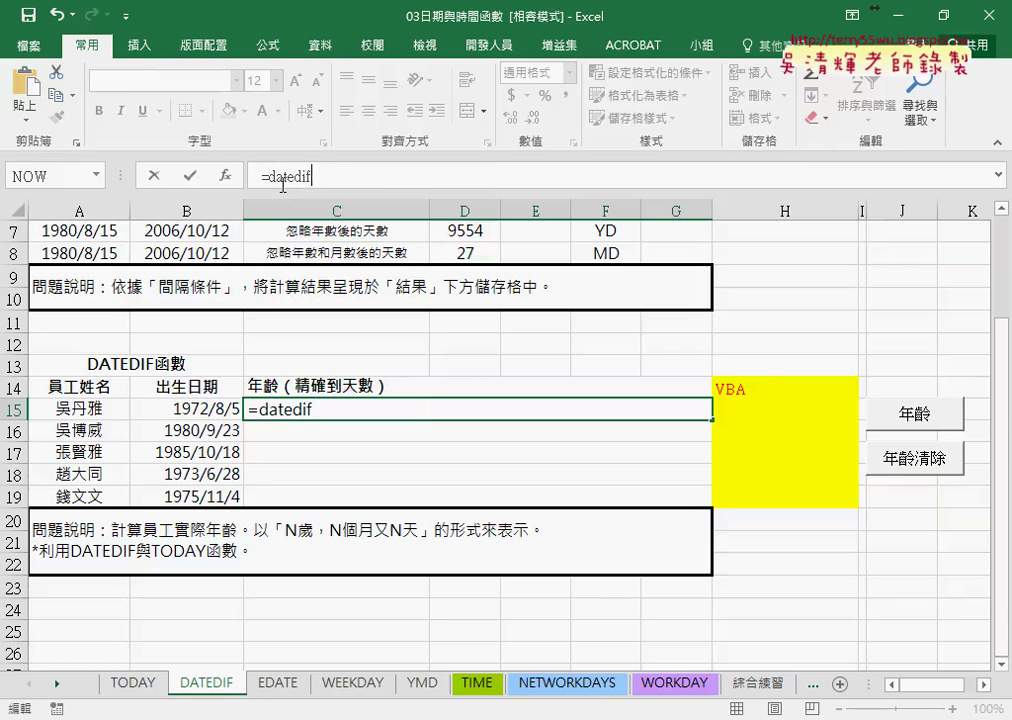
type("(")
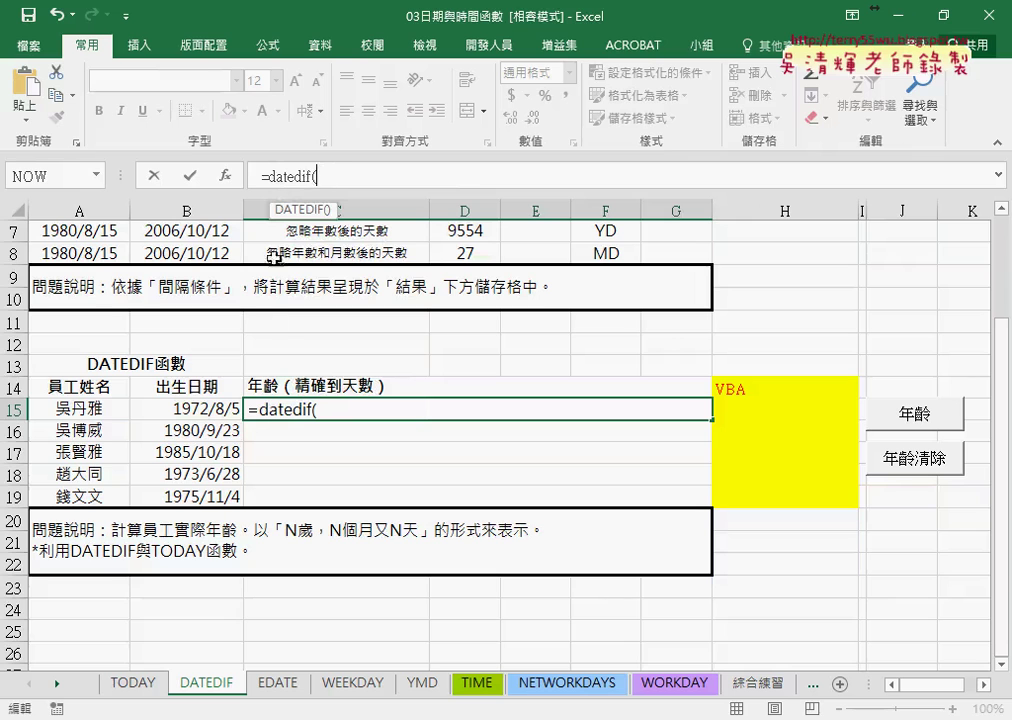
left_click(213, 410)
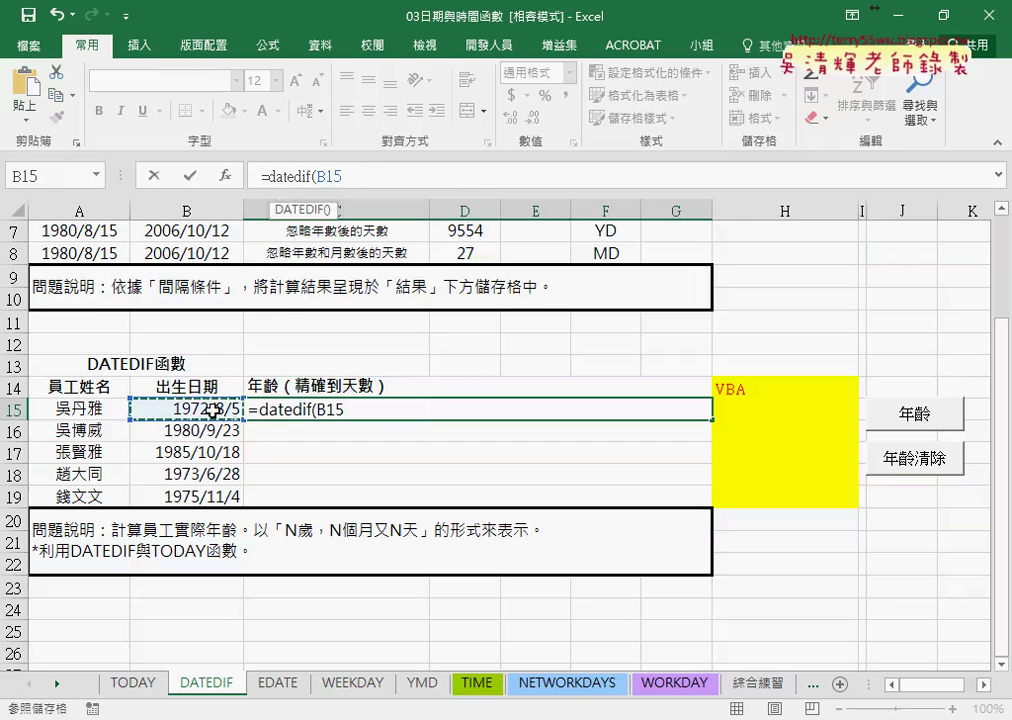
type(",")
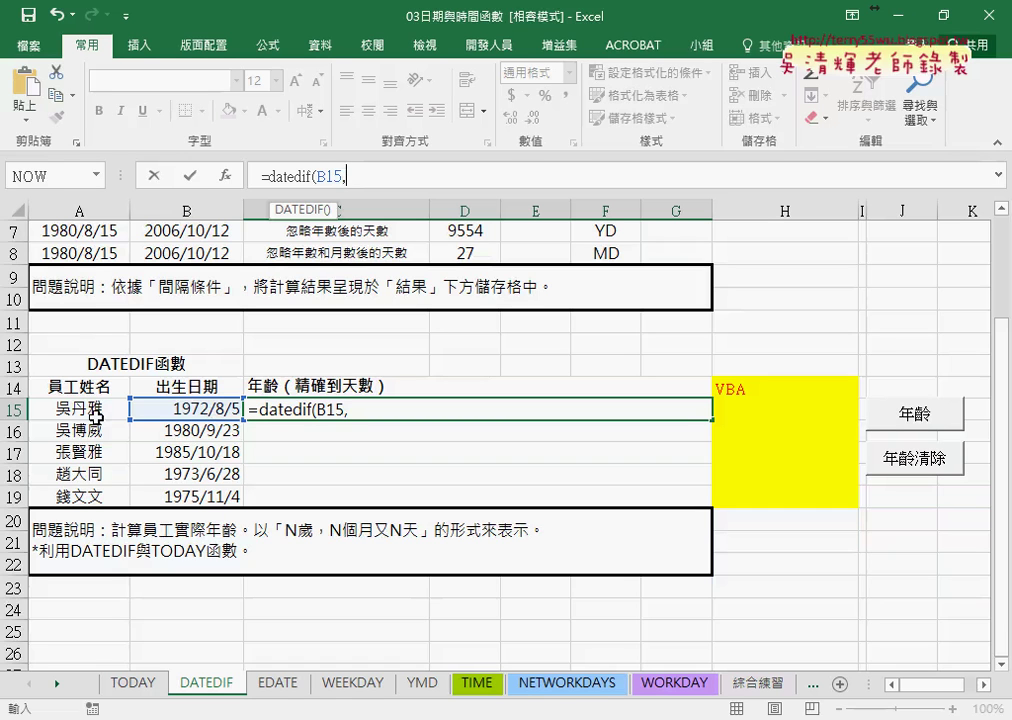
type("today")
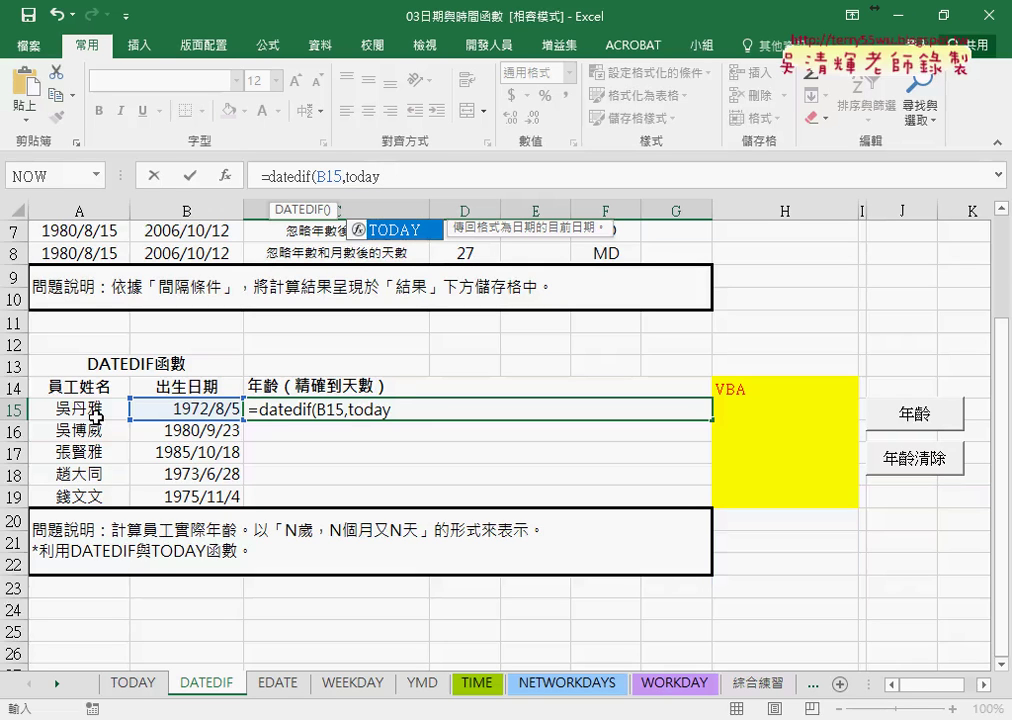
type("()")
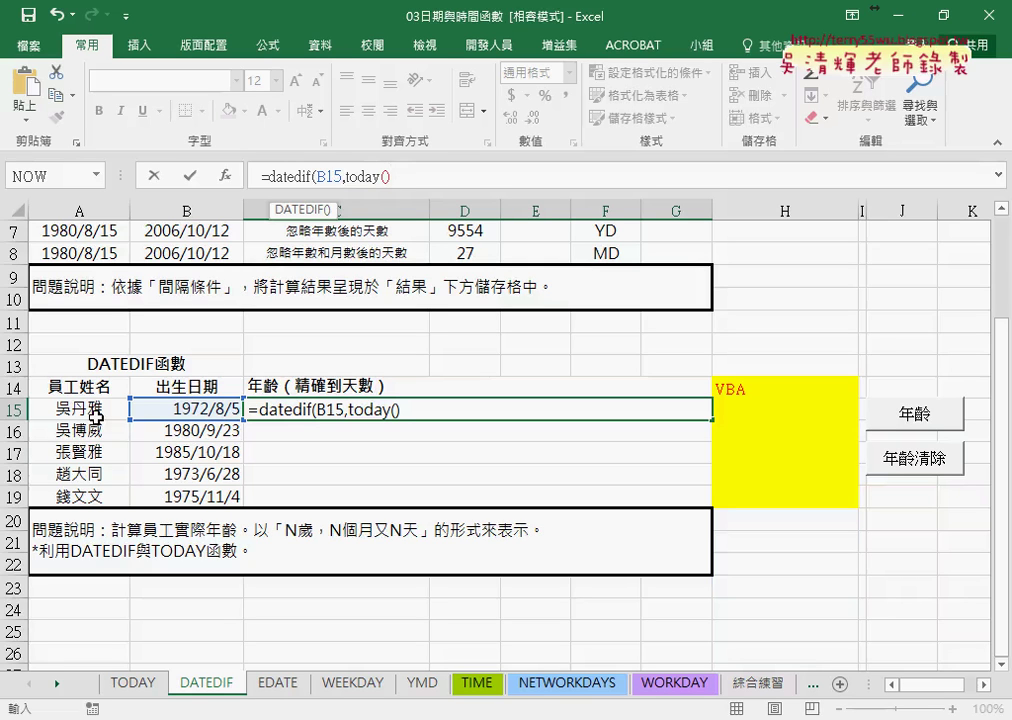
type(",\"Y\")")
left_click(509, 187)
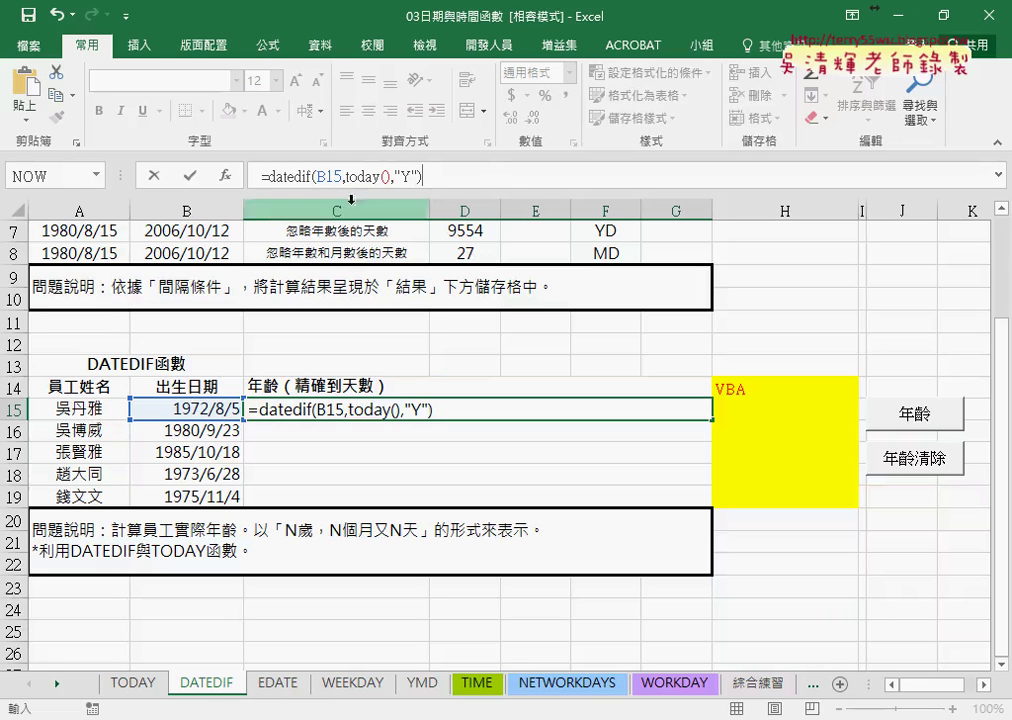
left_click(191, 177)
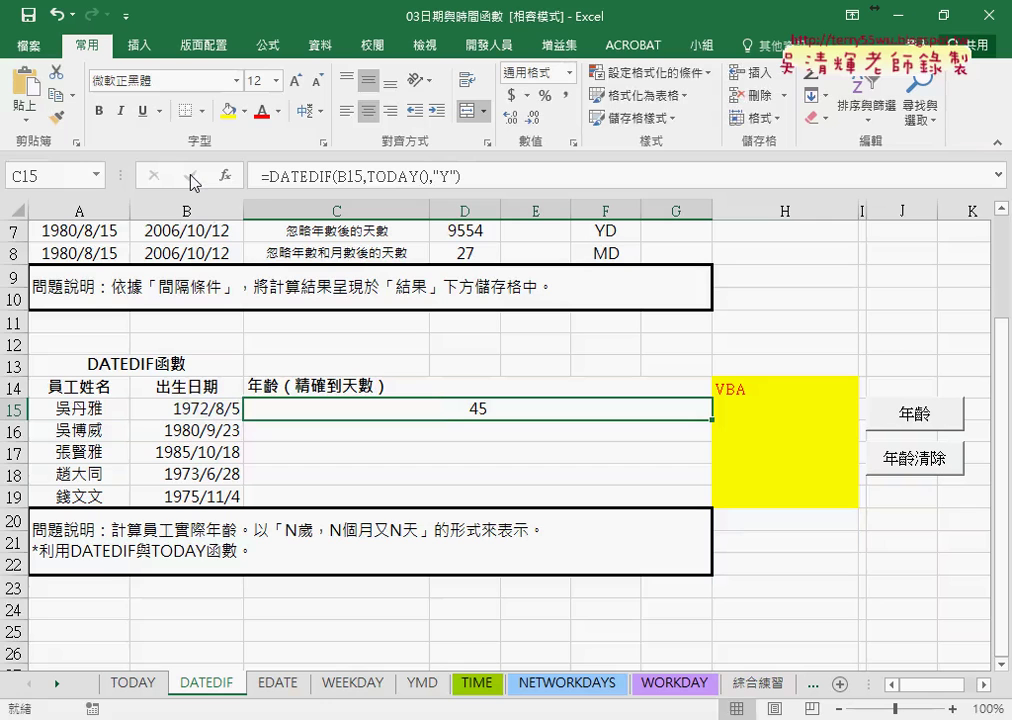
- Check the birth date in B15, then reopen C15's DATEDIF formula for editing
left_click(228, 409)
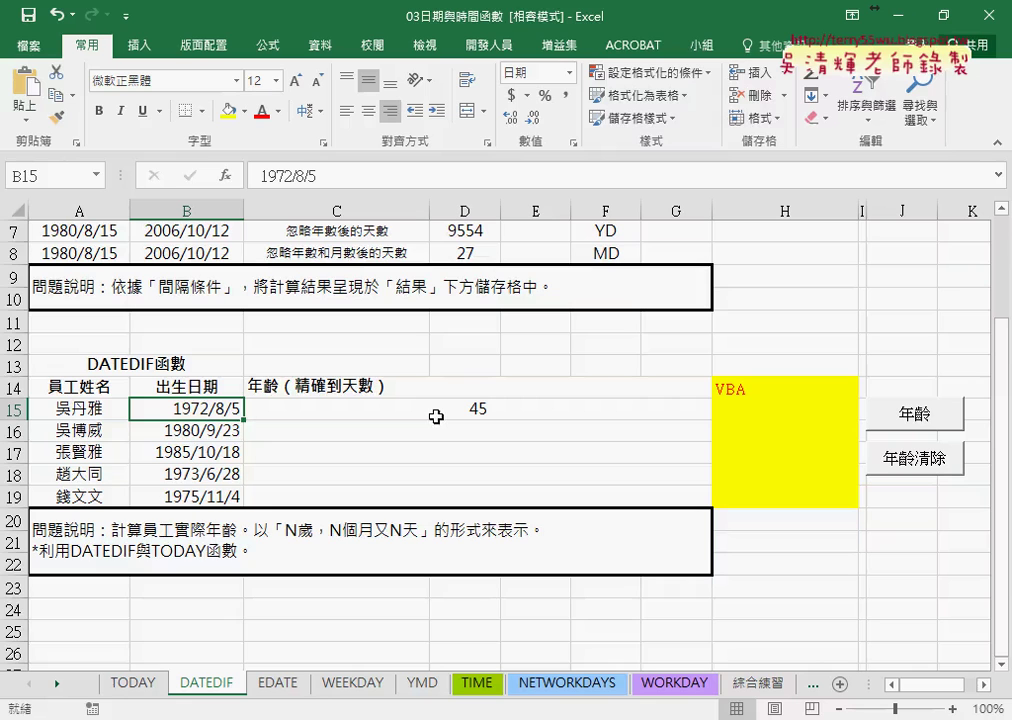
left_click(486, 409)
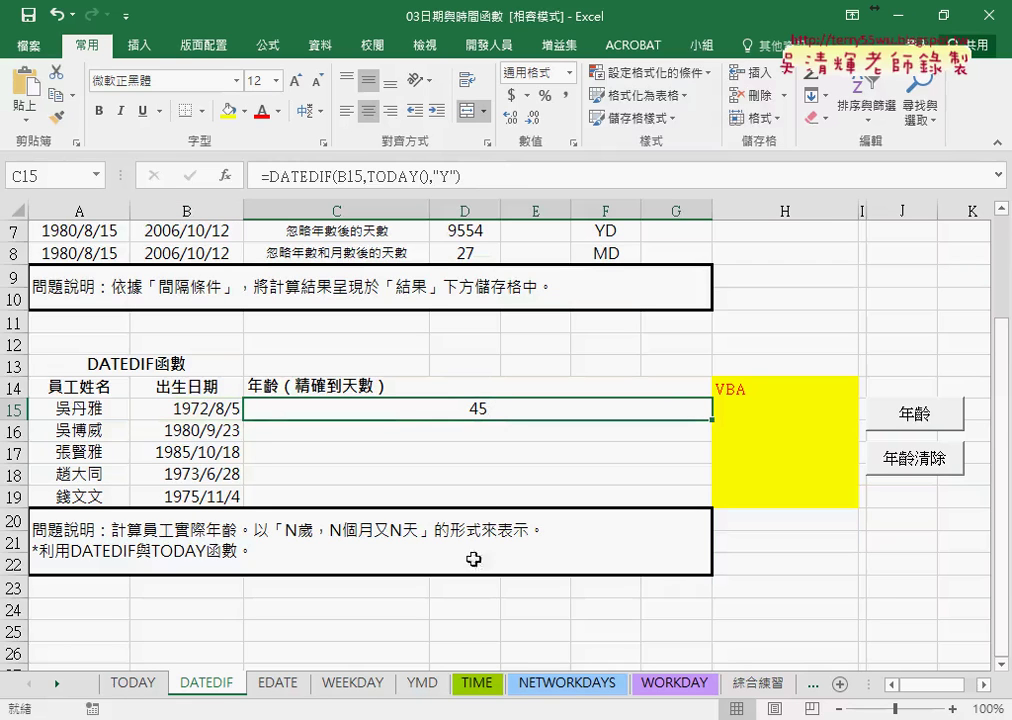
left_click(492, 177)
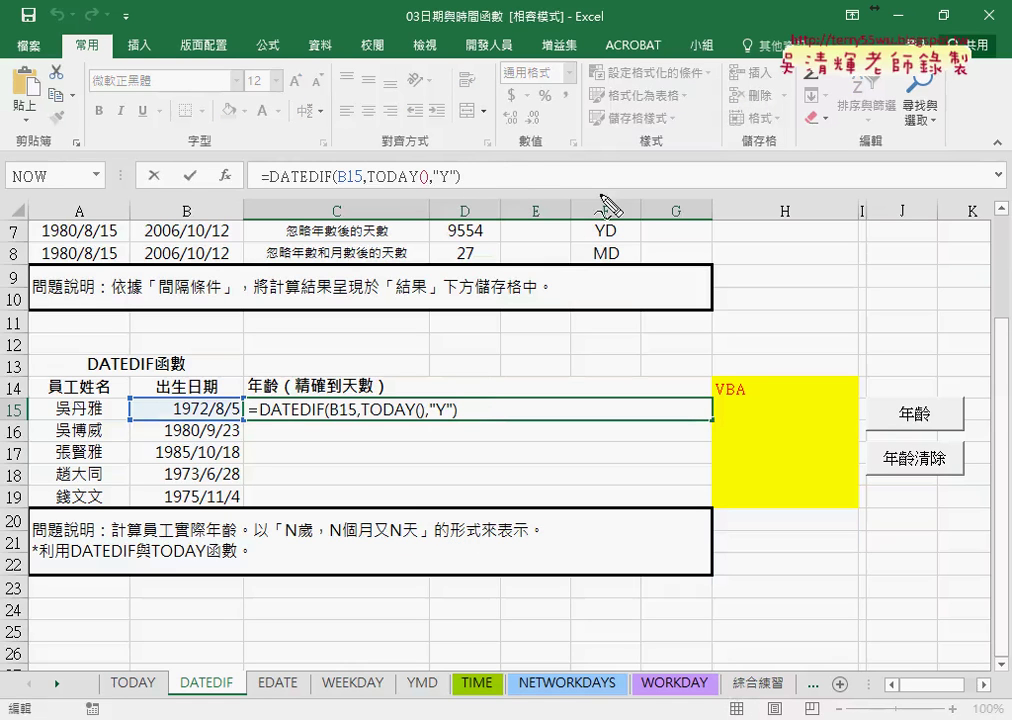
mouse_move(263, 185)
left_mouse_down()
mouse_move(458, 182)
mouse_move(497, 165)
left_mouse_up()
left_click_drag(586, 150, 587, 162)
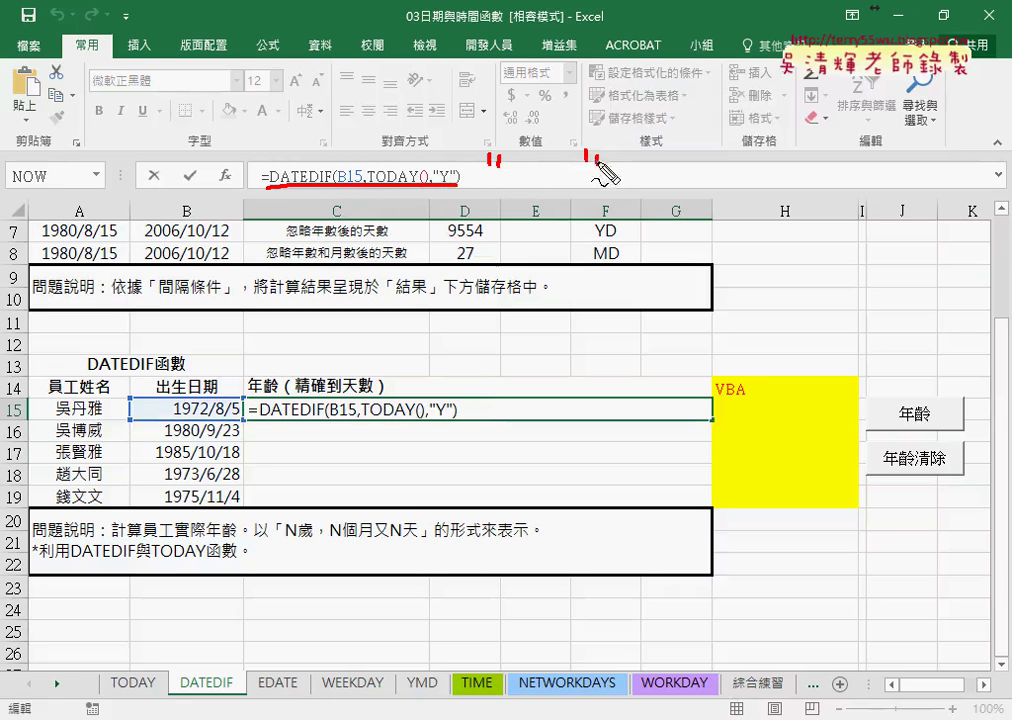
left_click_drag(478, 168, 482, 186)
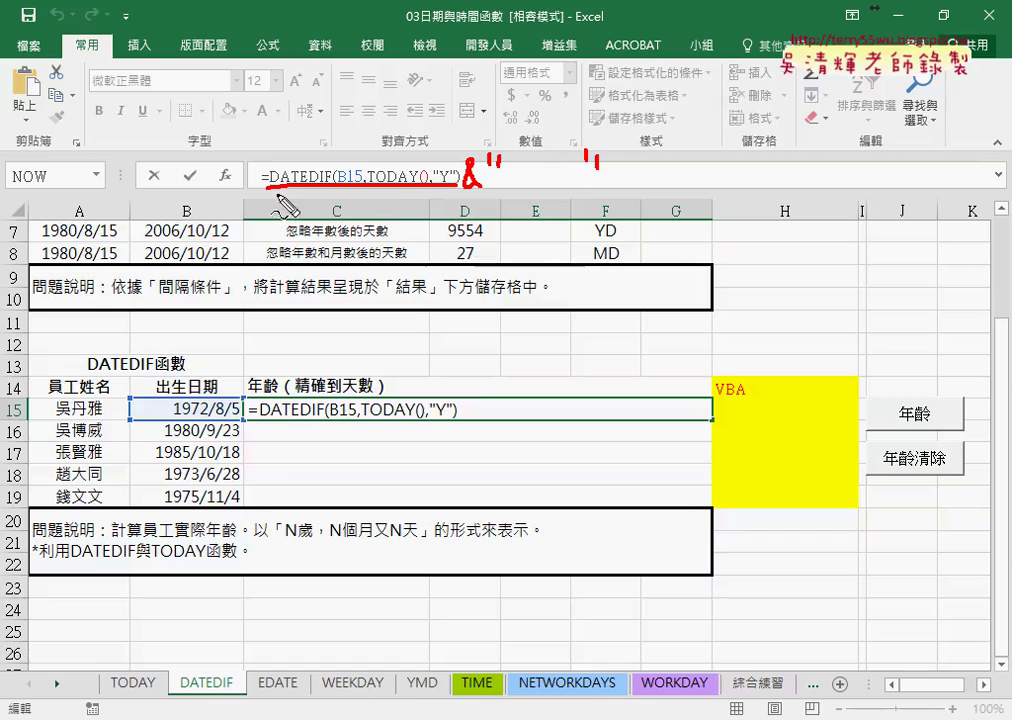
left_click_drag(505, 186, 580, 186)
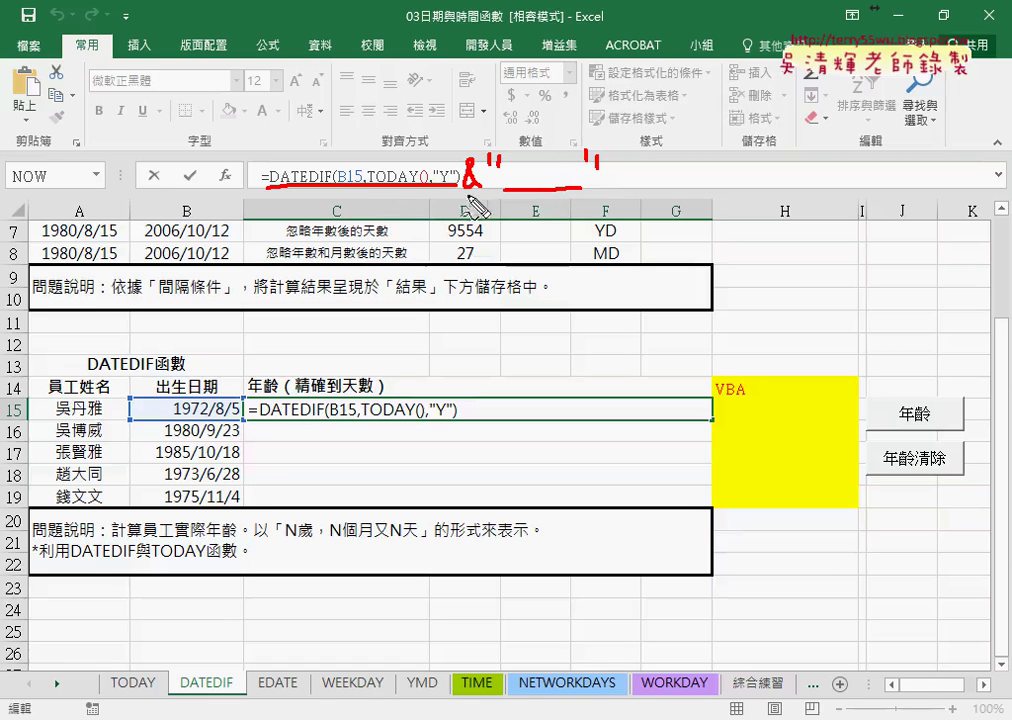
left_click_drag(464, 196, 481, 203)
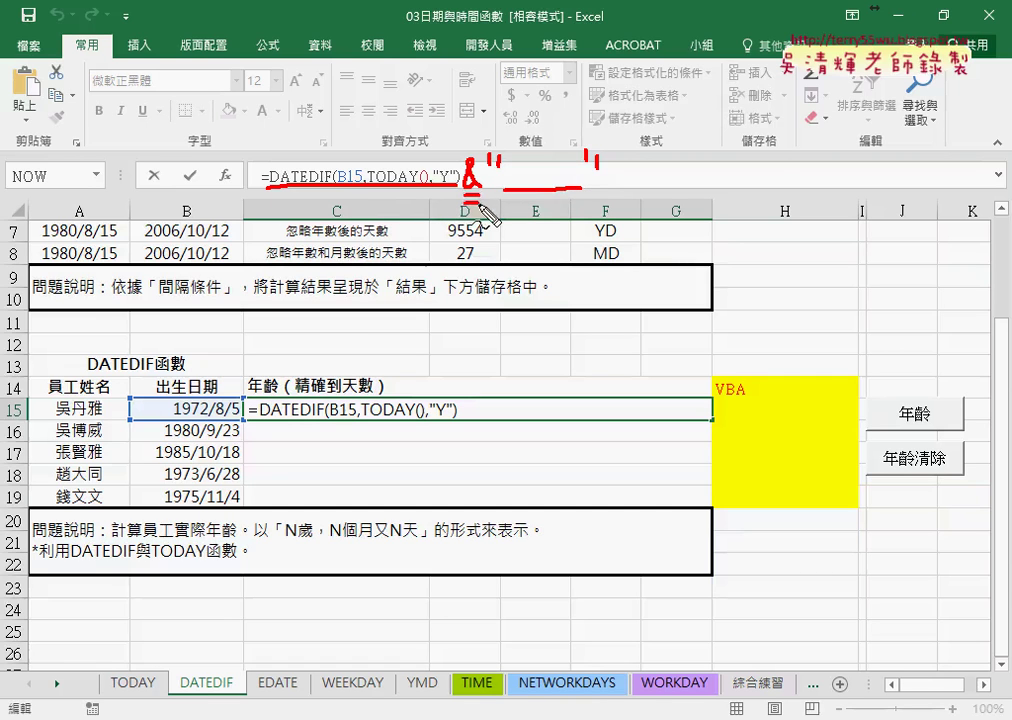
key("Escape")
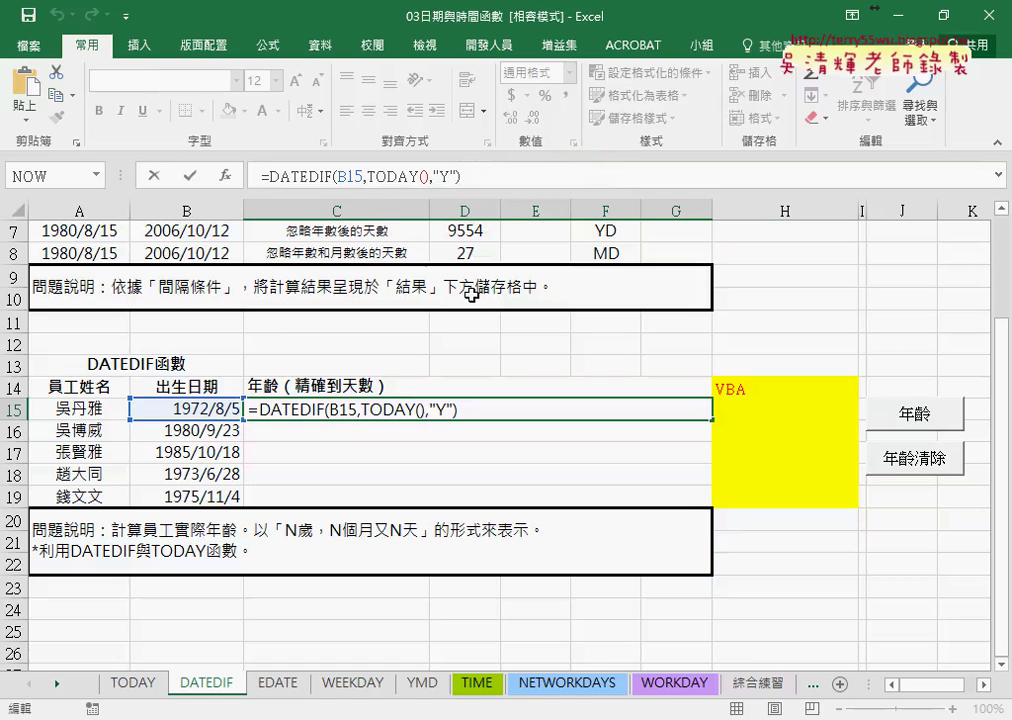
- Select the target age wording in the instructions note, then resume editing C15's formula
left_click(287, 537)
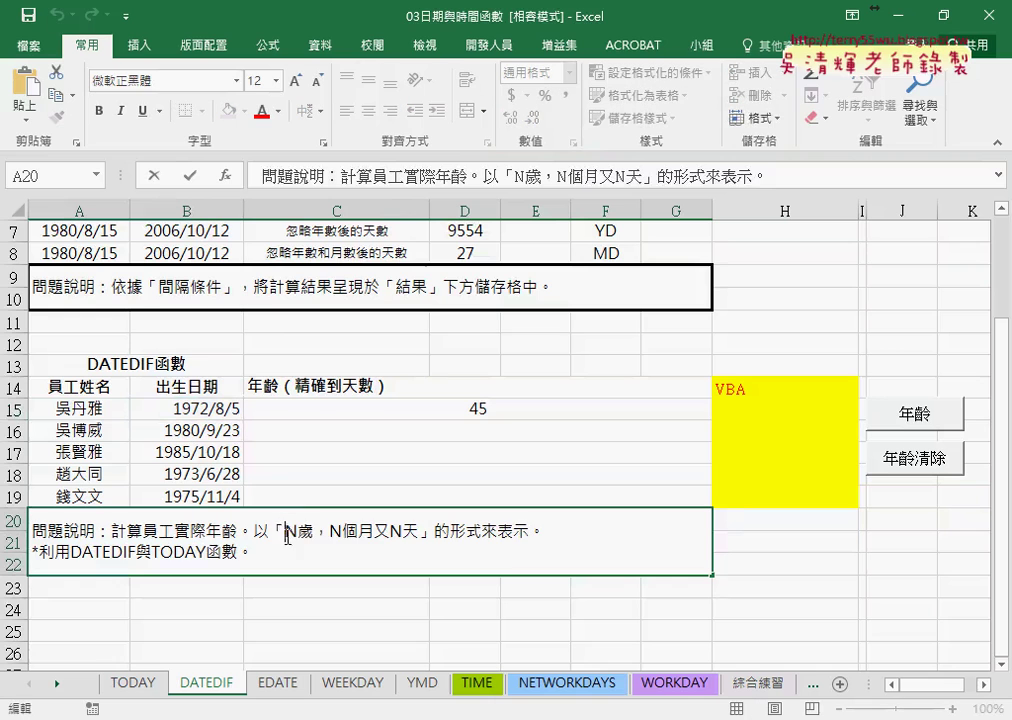
left_click_drag(287, 537, 418, 531)
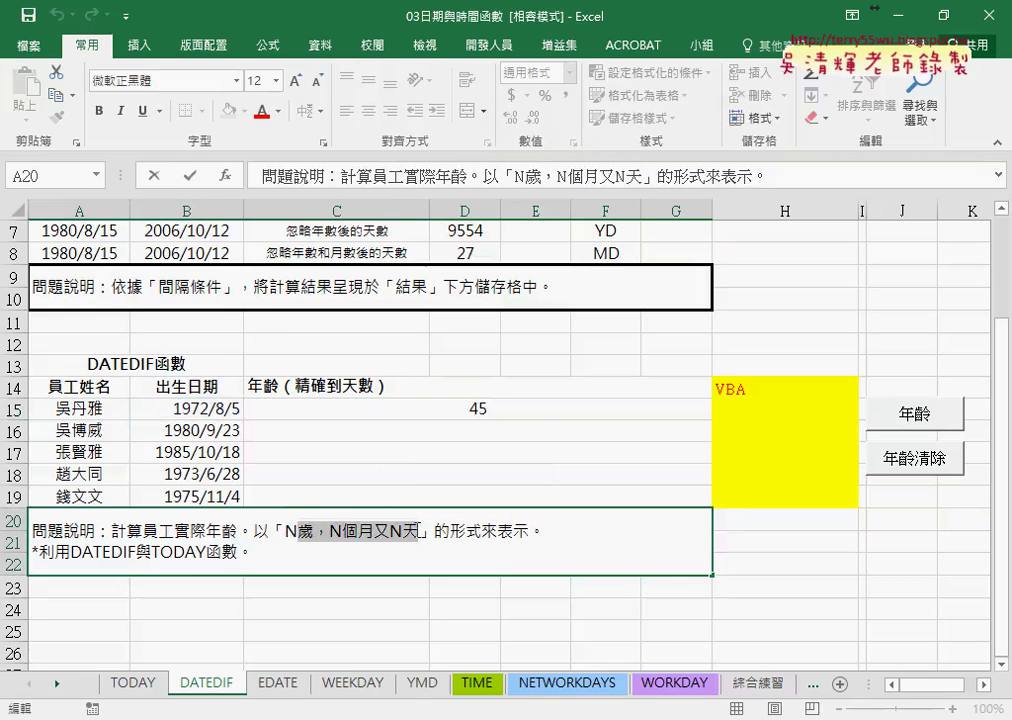
left_click(517, 417)
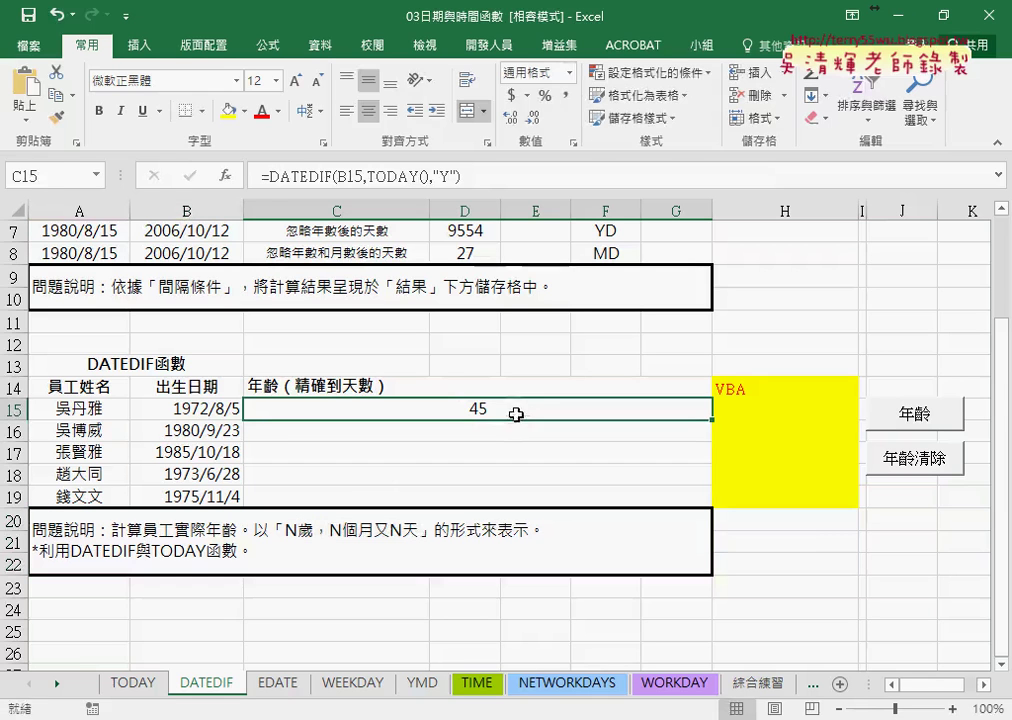
left_click(483, 180)
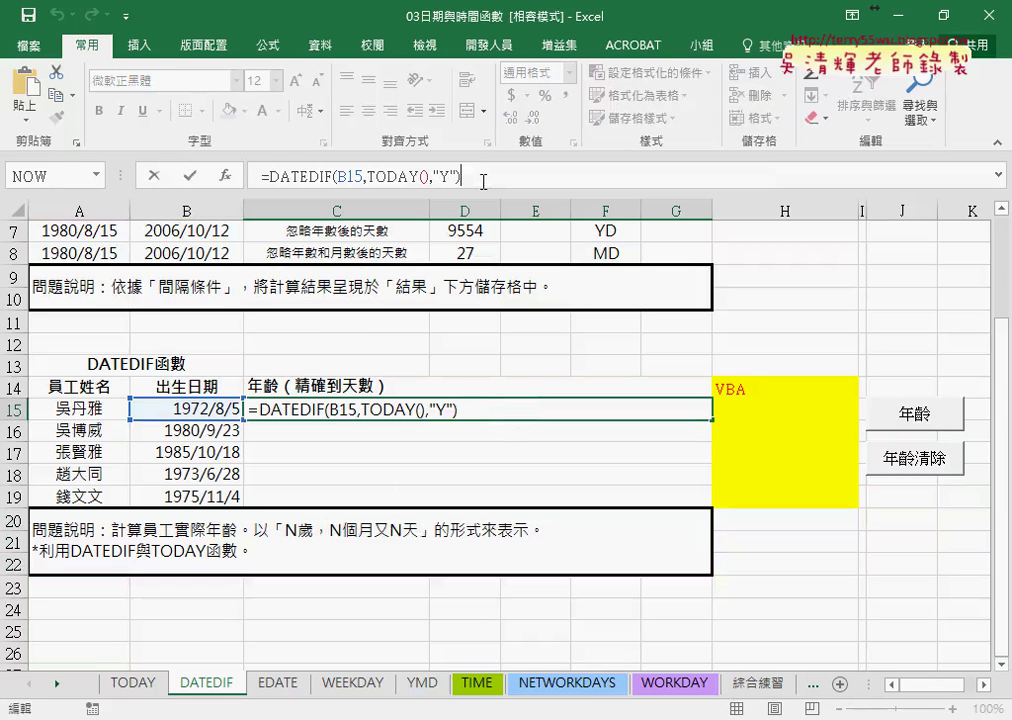
- Append &"歲，N個月又N天" to the year formula in C15 and commit it
type("&")
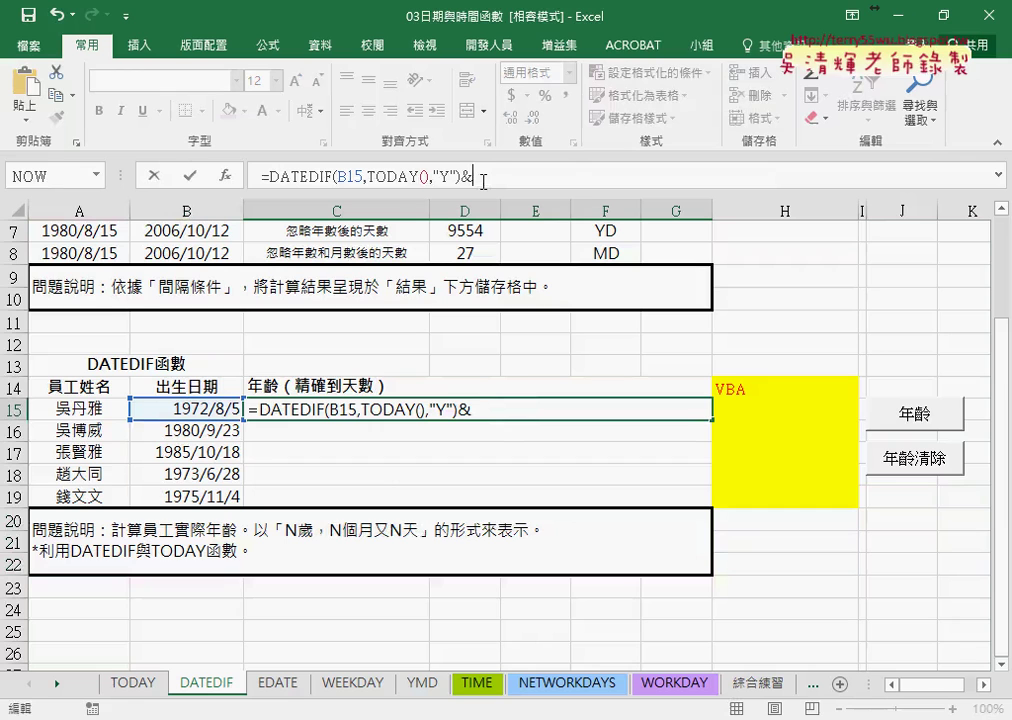
type("\"")
type("歲，N個月又N天")
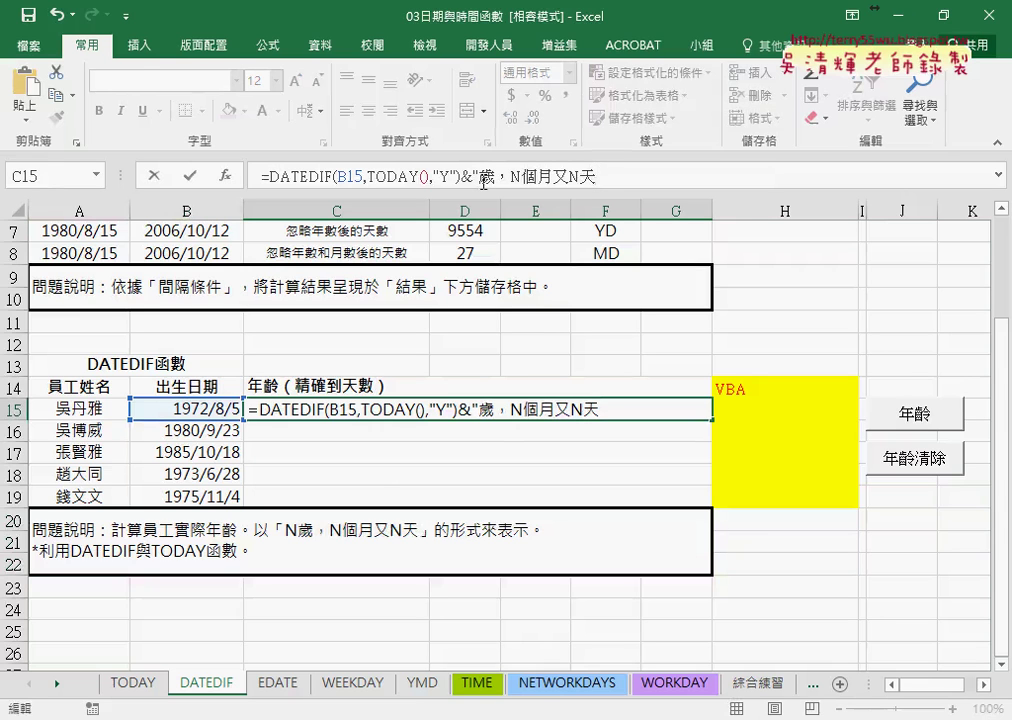
type("\"")
left_click_drag(478, 178, 597, 178)
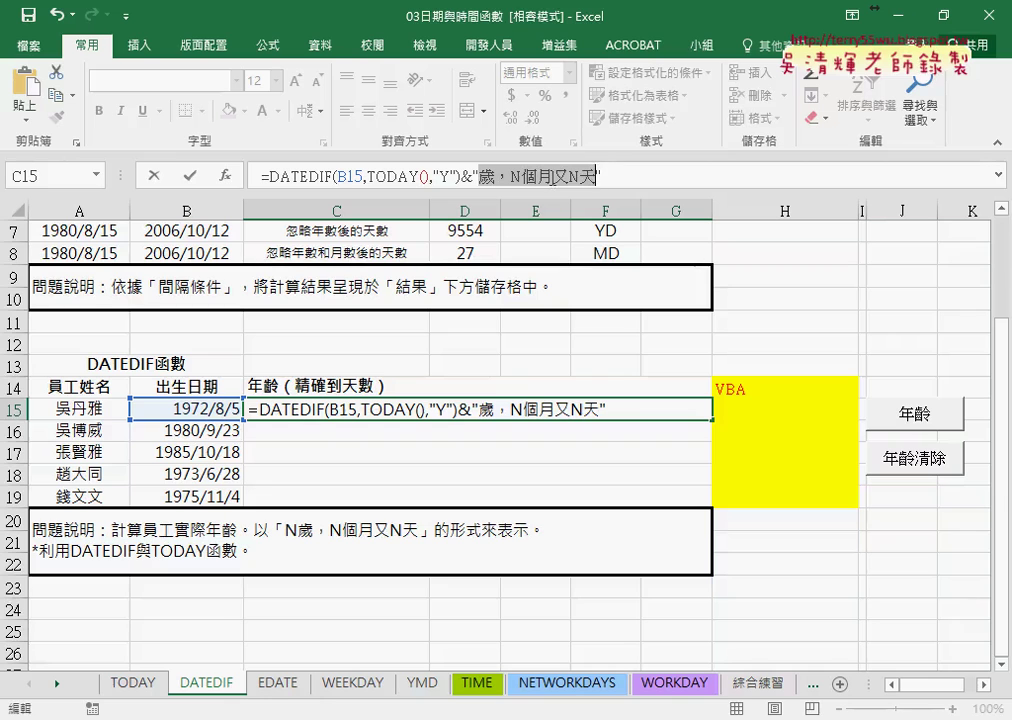
left_click(190, 175)
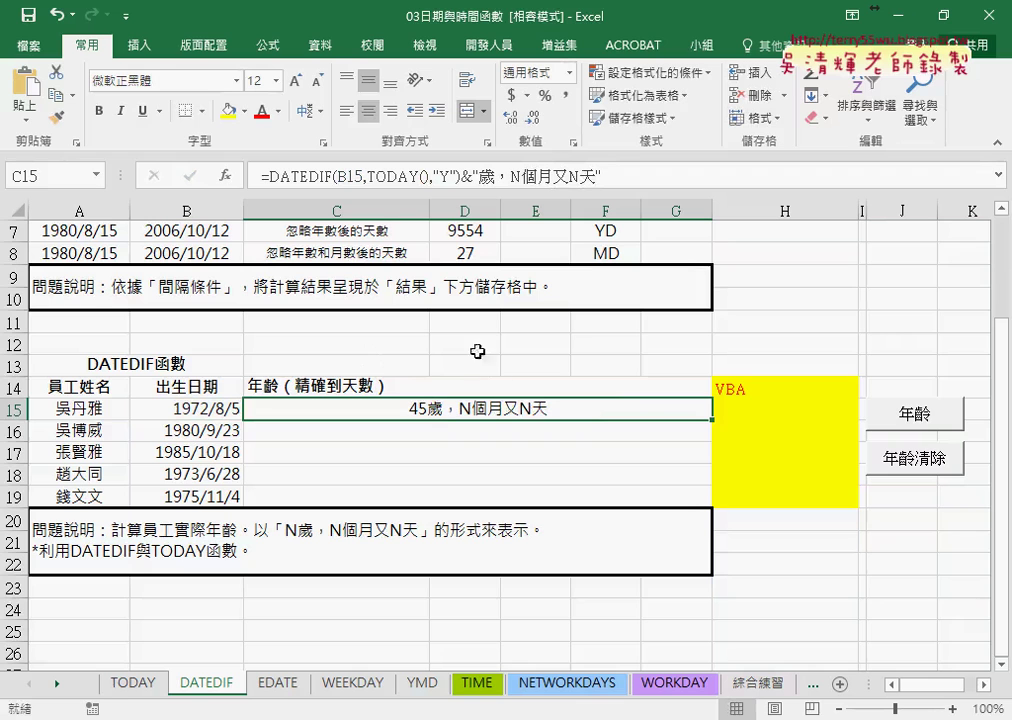
left_click_drag(271, 177, 460, 177)
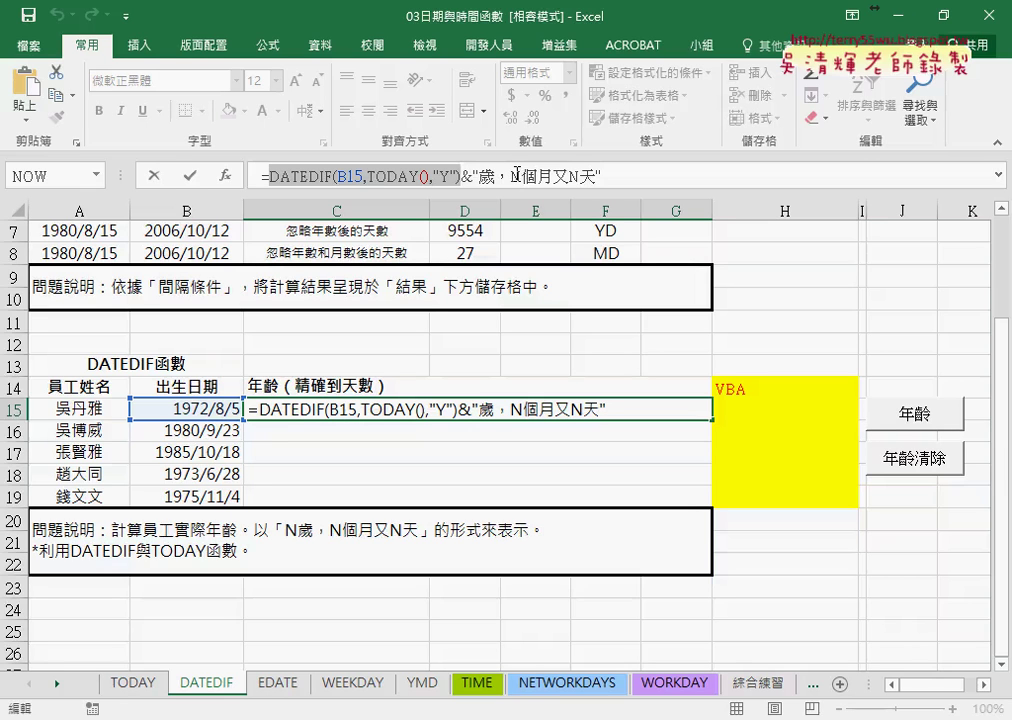
mouse_move(268, 186)
left_mouse_down()
mouse_move(420, 185)
mouse_move(516, 152)
left_mouse_up()
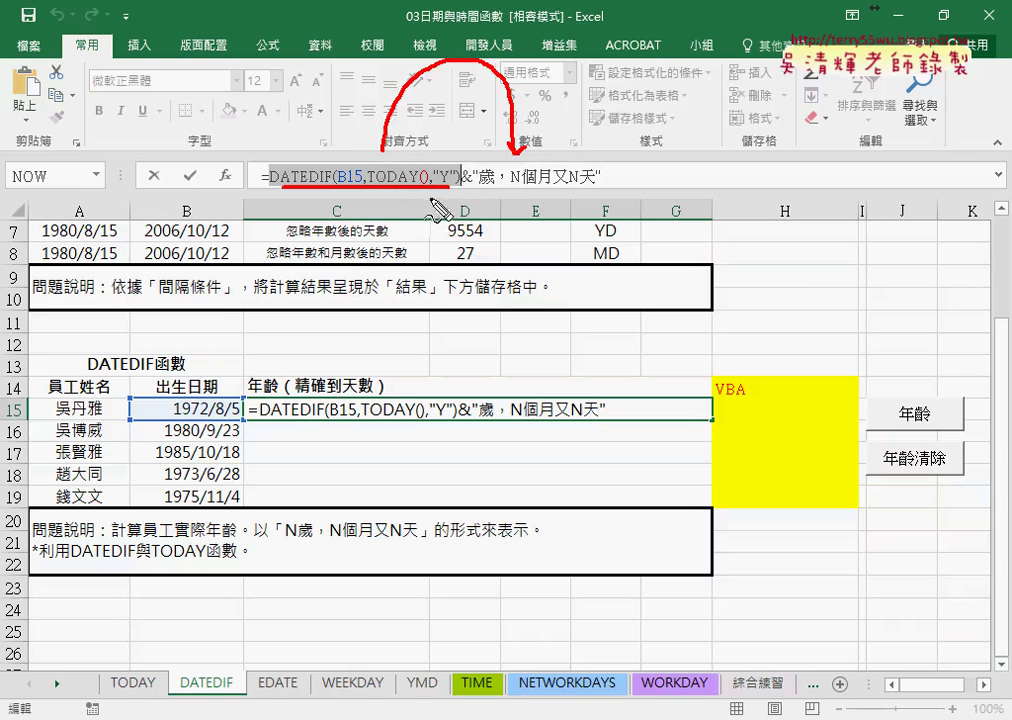
mouse_move(431, 198)
left_mouse_down()
mouse_move(446, 214)
mouse_move(440, 222)
mouse_move(465, 200)
mouse_move(465, 236)
left_mouse_up()
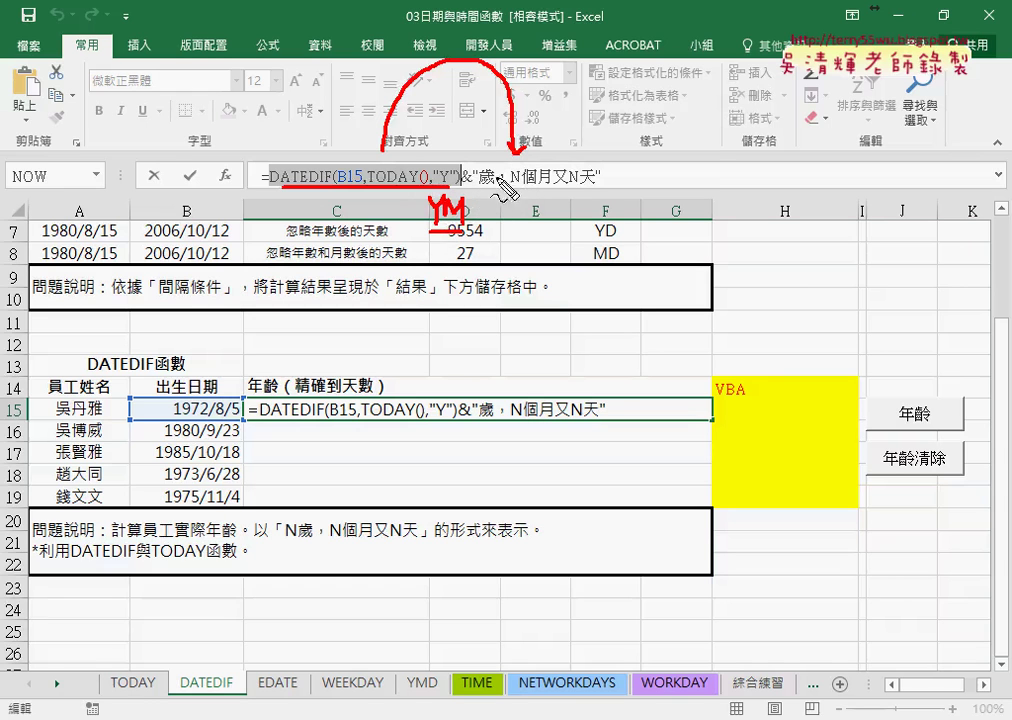
mouse_move(477, 187)
left_mouse_down()
mouse_move(505, 187)
mouse_move(497, 162)
left_mouse_up()
mouse_move(503, 150)
left_mouse_down()
mouse_move(512, 205)
mouse_move(525, 185)
mouse_move(521, 205)
left_mouse_up()
left_click_drag(531, 154, 531, 168)
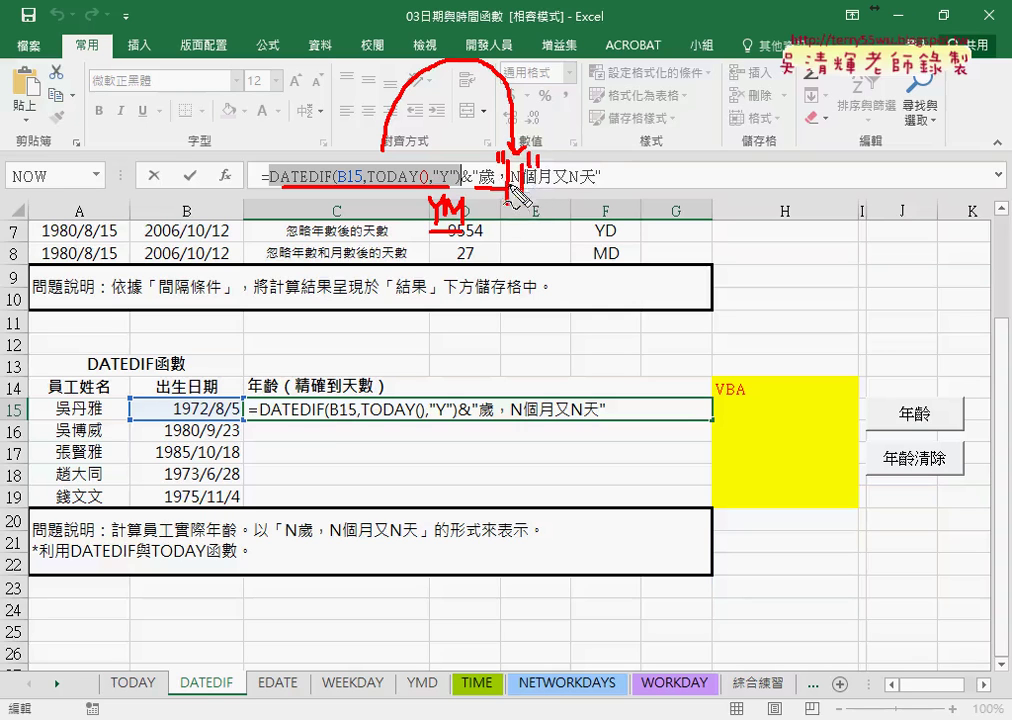
mouse_move(513, 266)
left_mouse_down()
mouse_move(510, 250)
mouse_move(546, 238)
left_mouse_up()
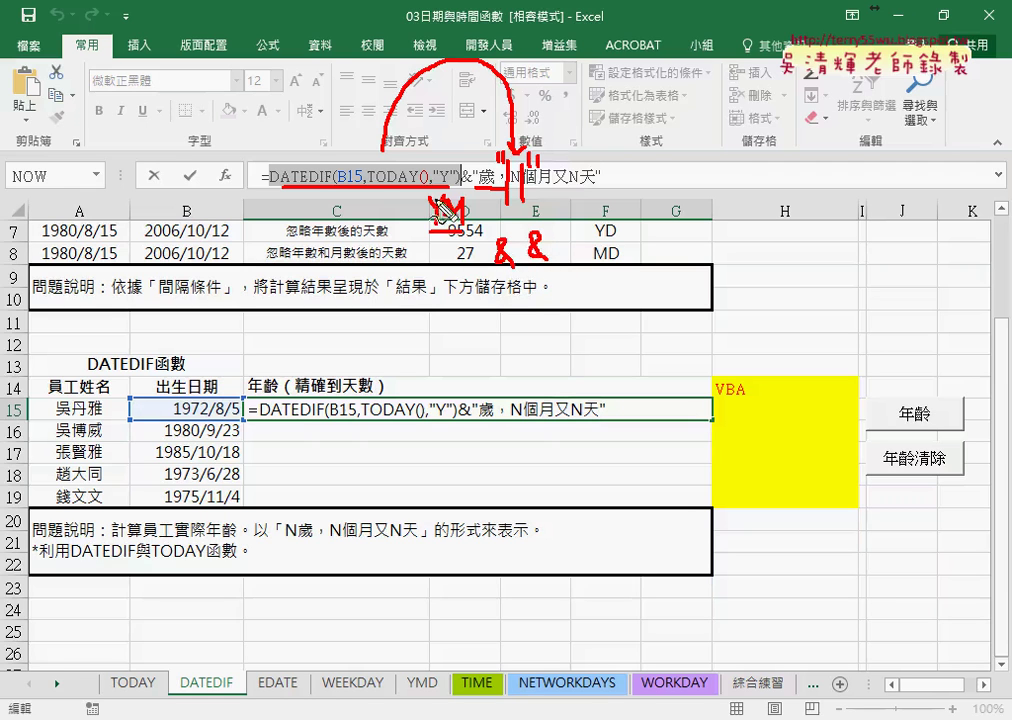
mouse_move(388, 188)
left_mouse_down()
mouse_move(378, 270)
mouse_move(535, 265)
mouse_move(524, 270)
left_mouse_up()
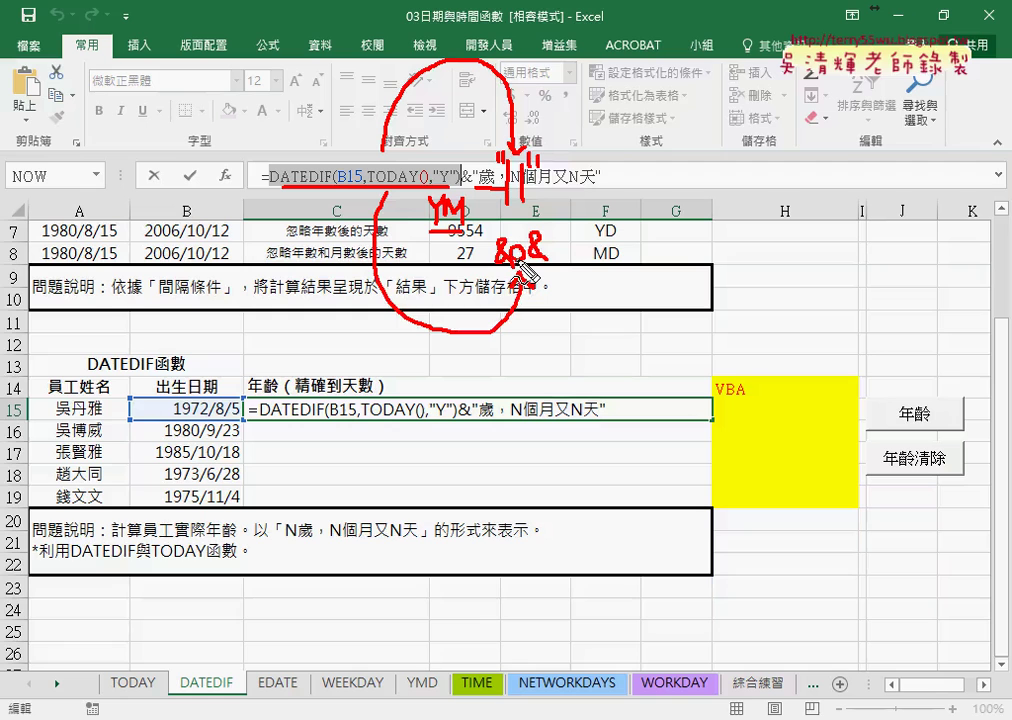
key("Escape")
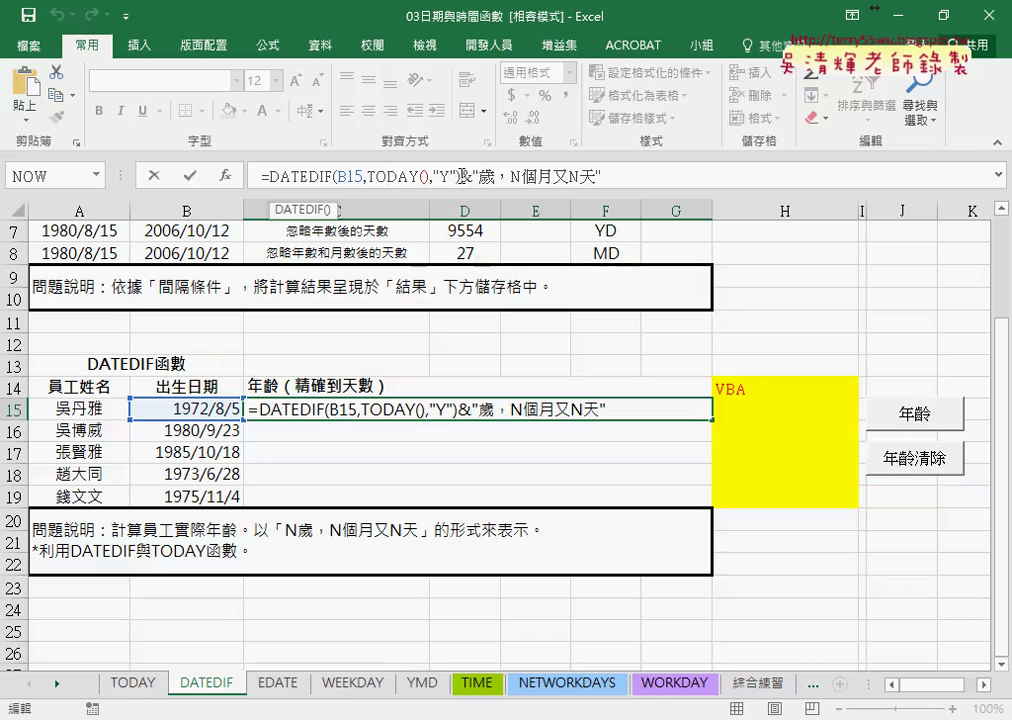
- Replace the first N with a copied DATEDIF(B15,TODAY(),"YM") months term joined by &
left_click_drag(459, 177, 268, 177)
right_click(340, 178)
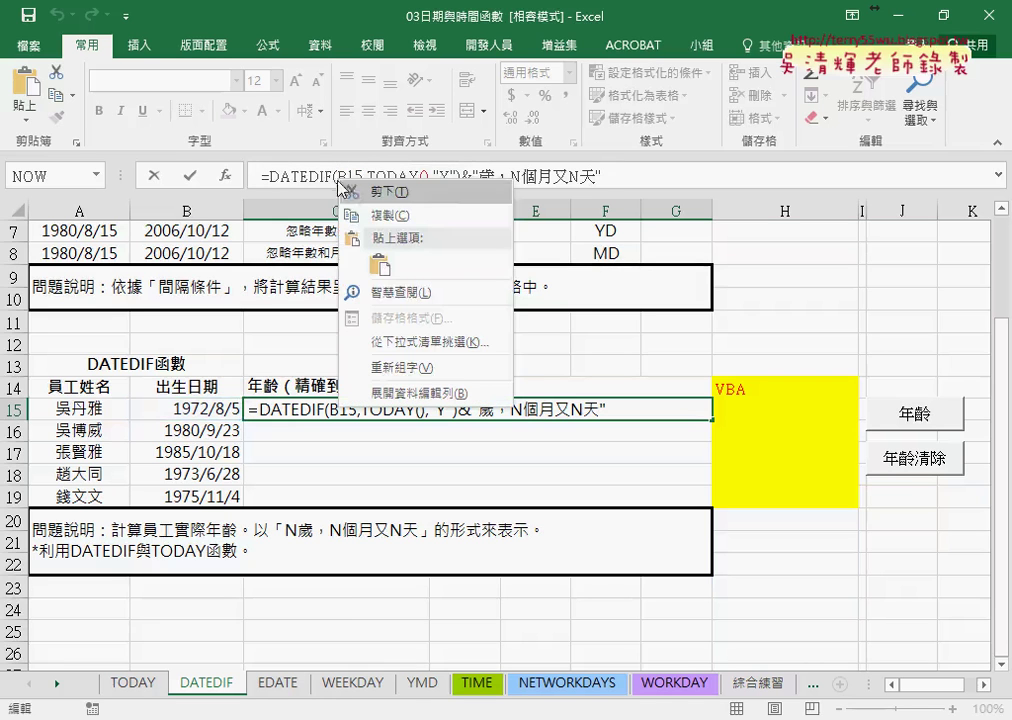
left_click(388, 218)
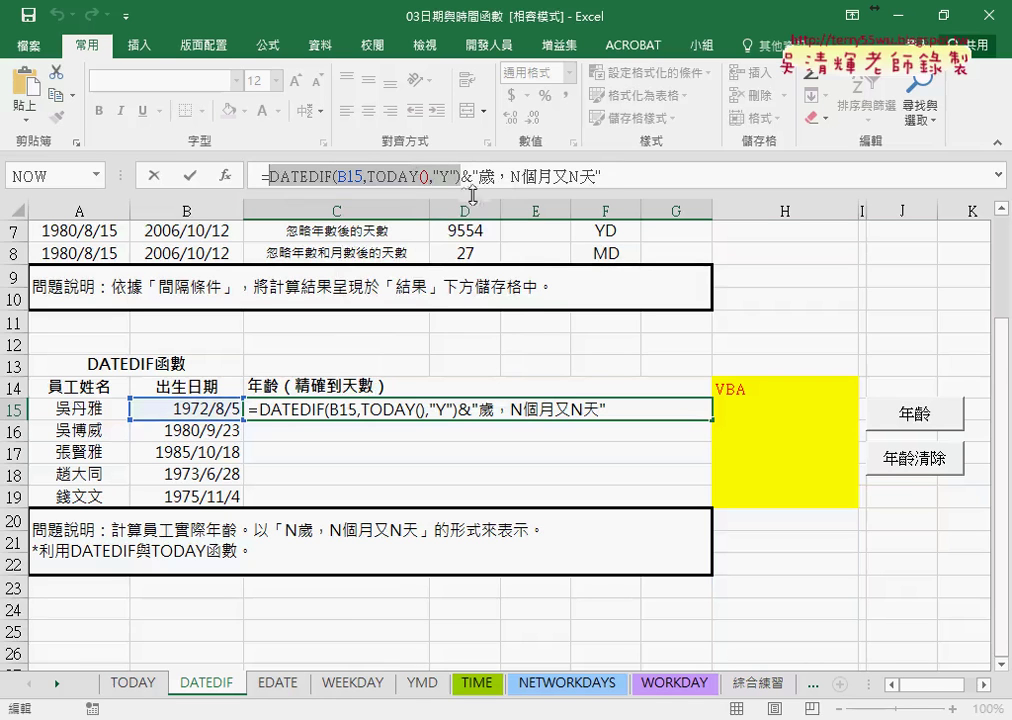
left_click(510, 177)
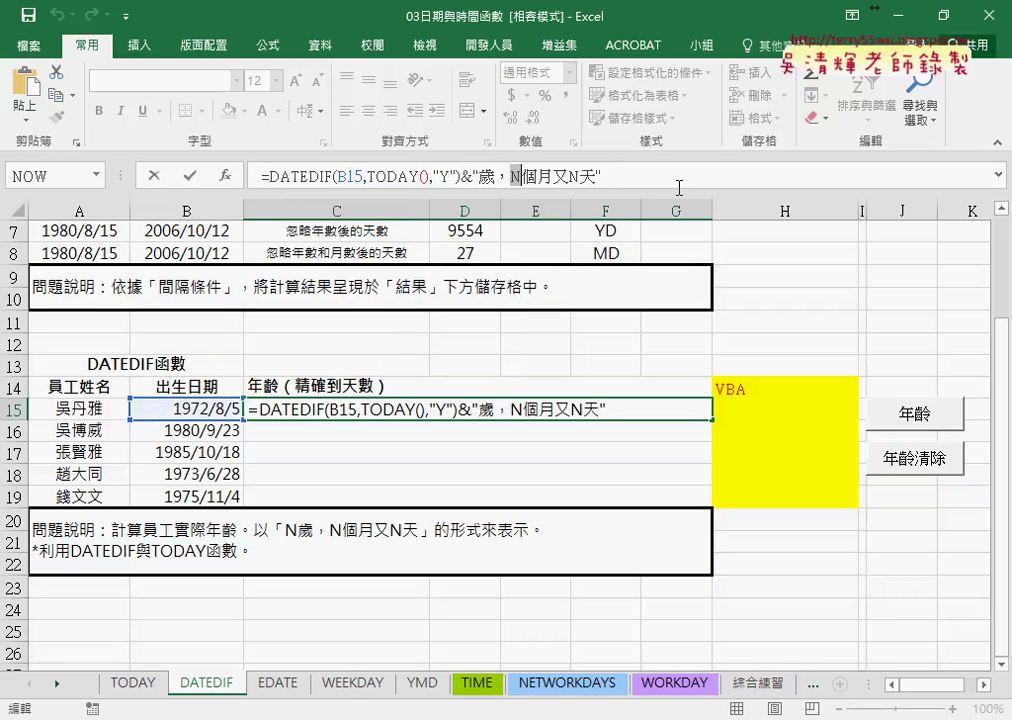
type("\"歲，\"")
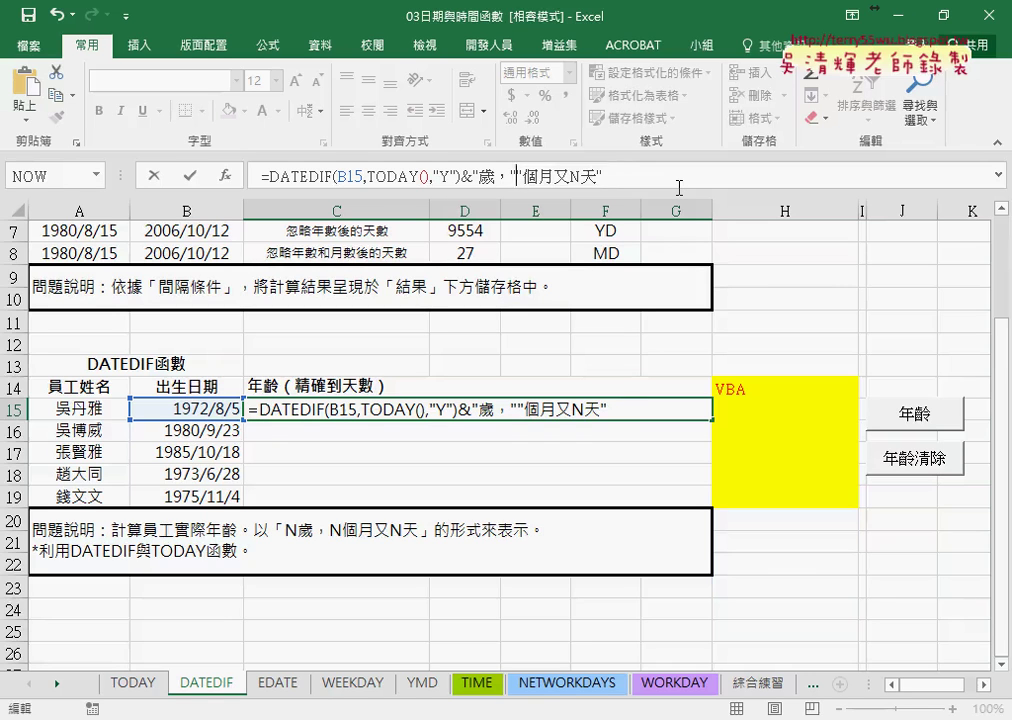
type("&&")
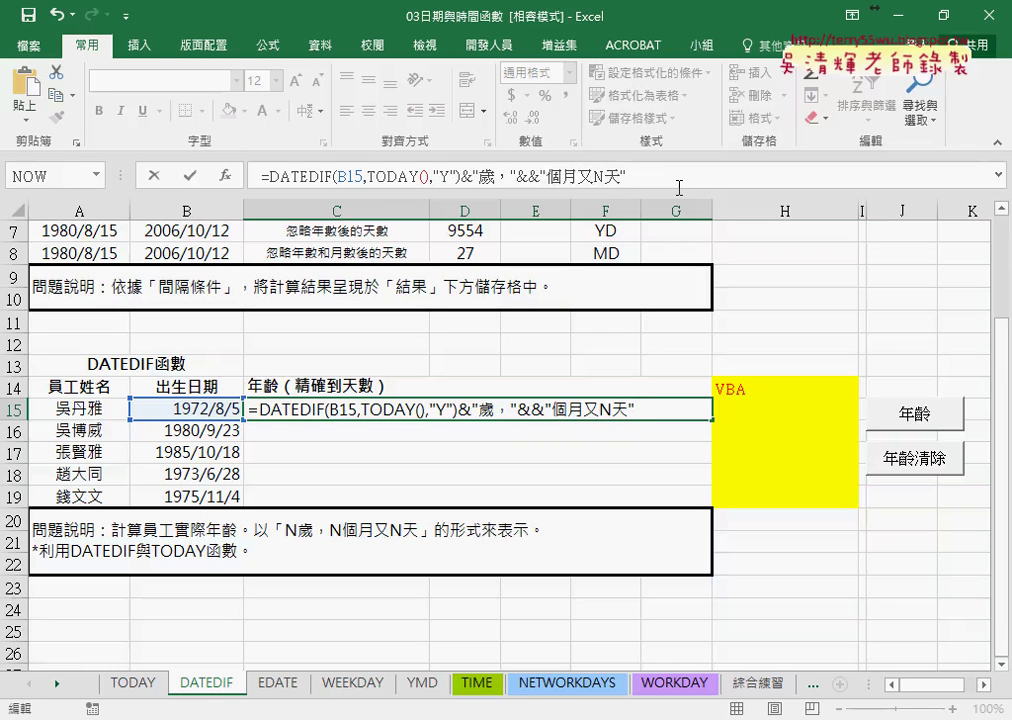
key("ctrl+v")
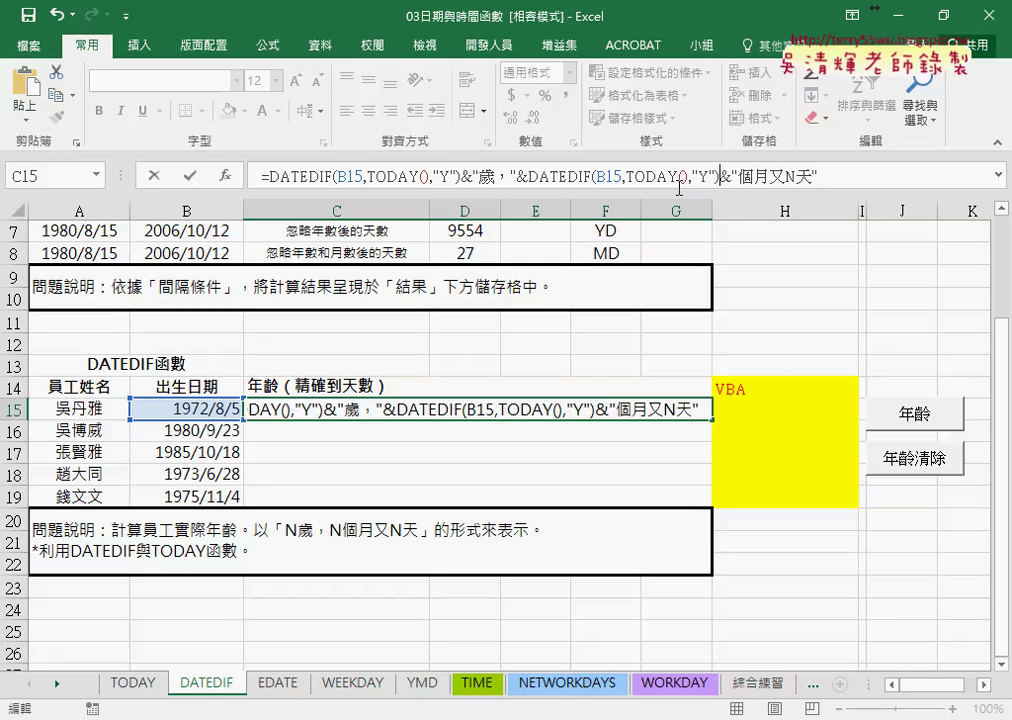
left_click(706, 177)
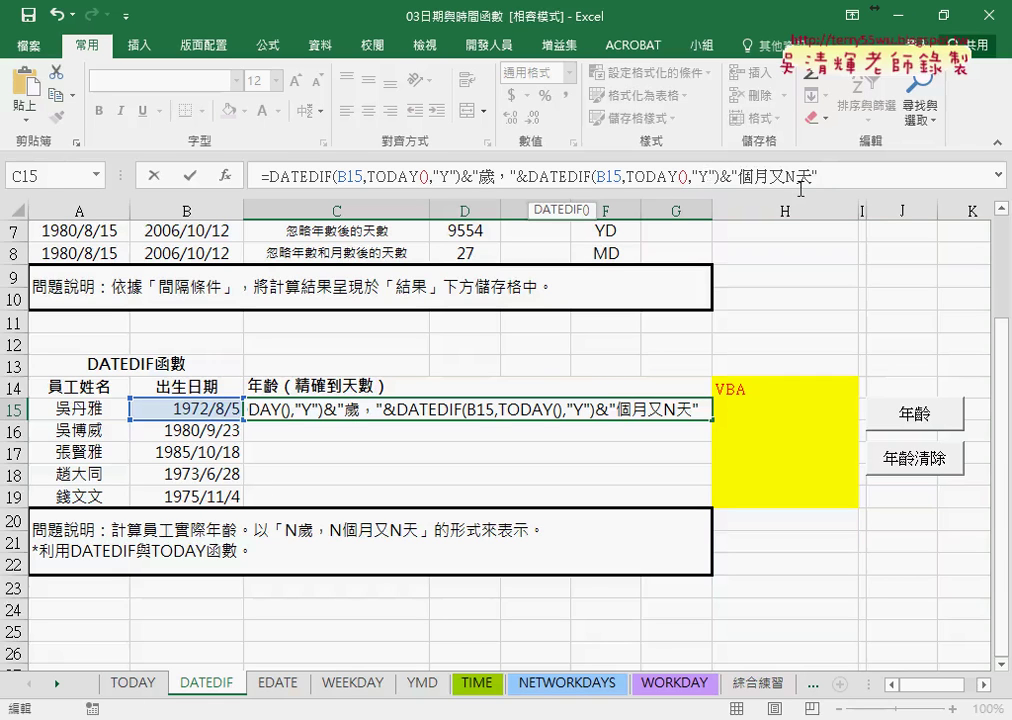
type("M")
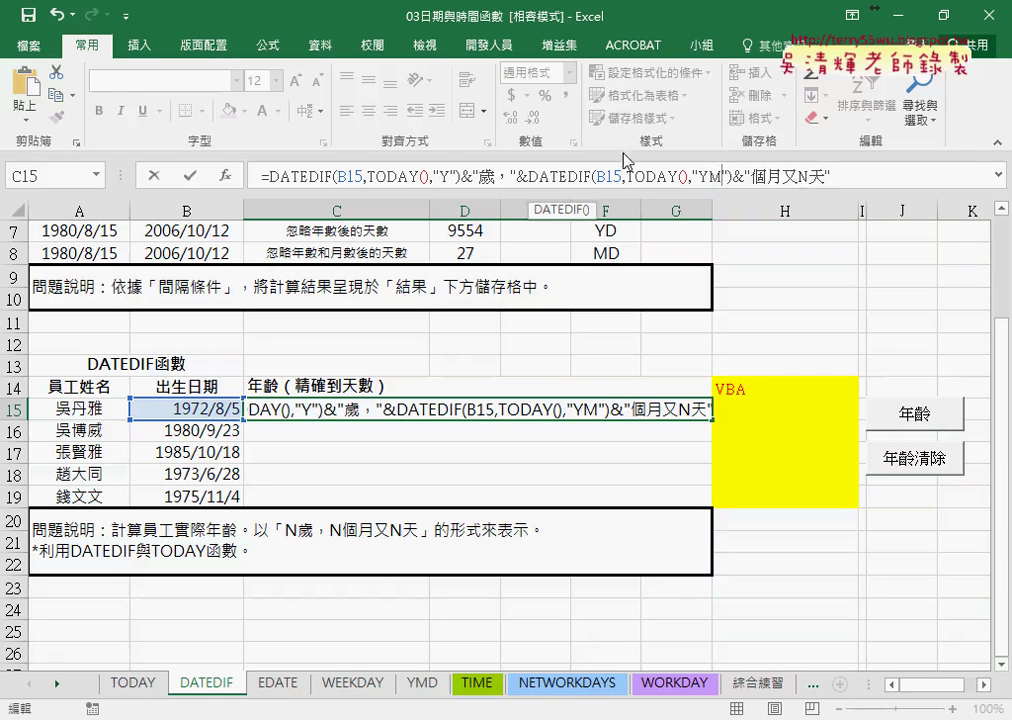
left_click(190, 176)
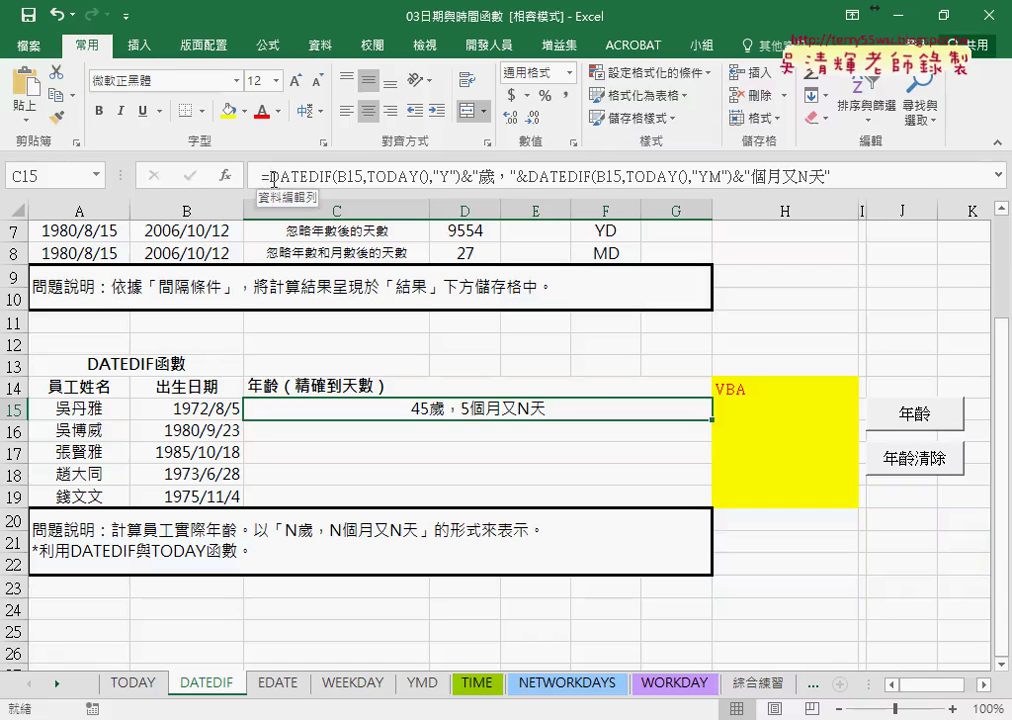
- Replace the N before 天 with a pasted copy of the DATEDIF term joined by &
left_click_drag(372, 177, 258, 177)
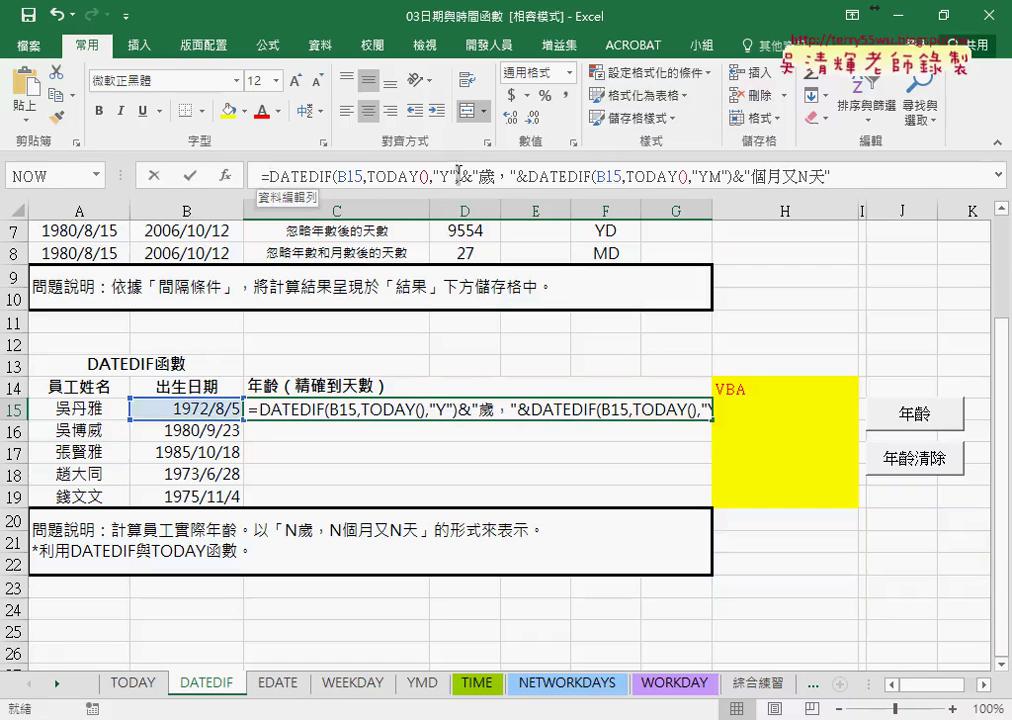
right_click(322, 184)
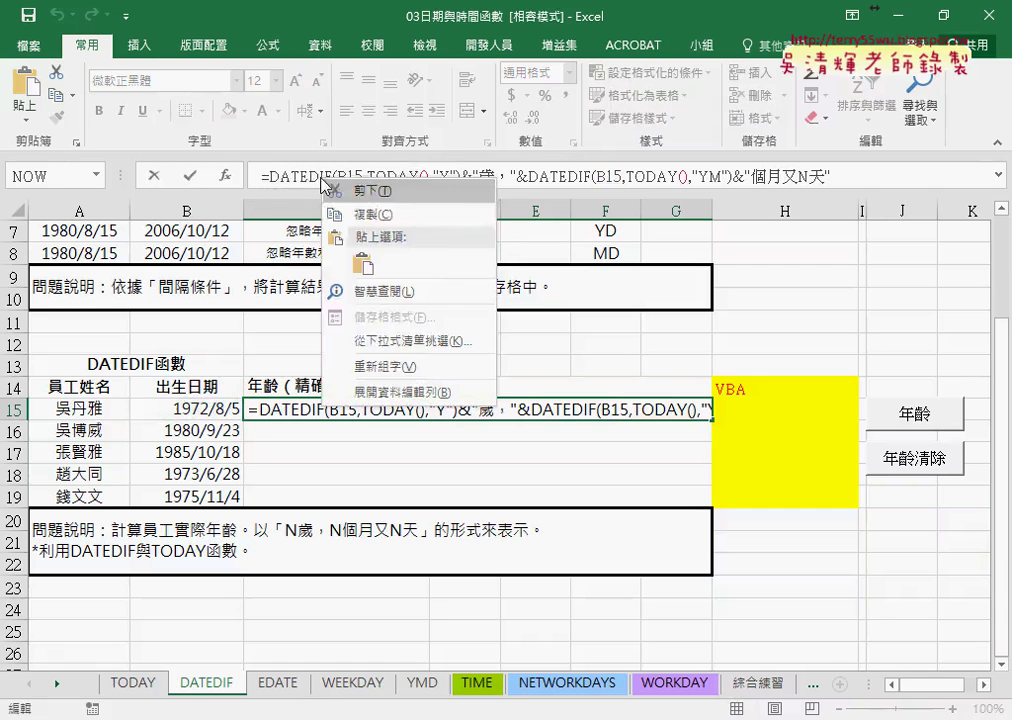
left_click(368, 214)
left_click(801, 177)
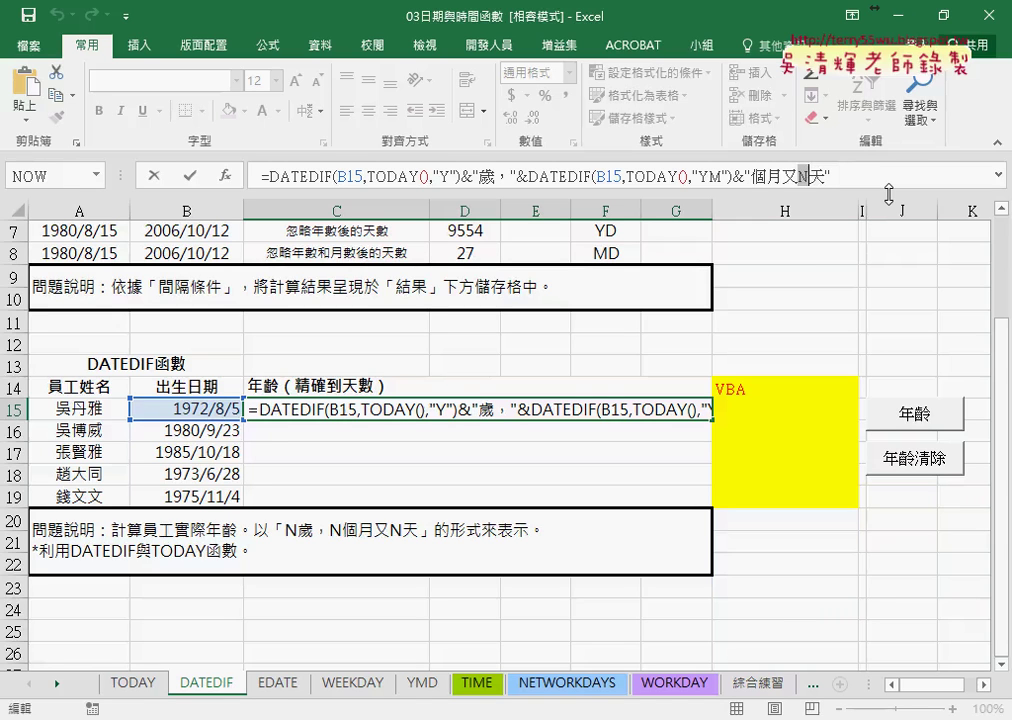
key("Delete")
type("\"\"")
key("Left")
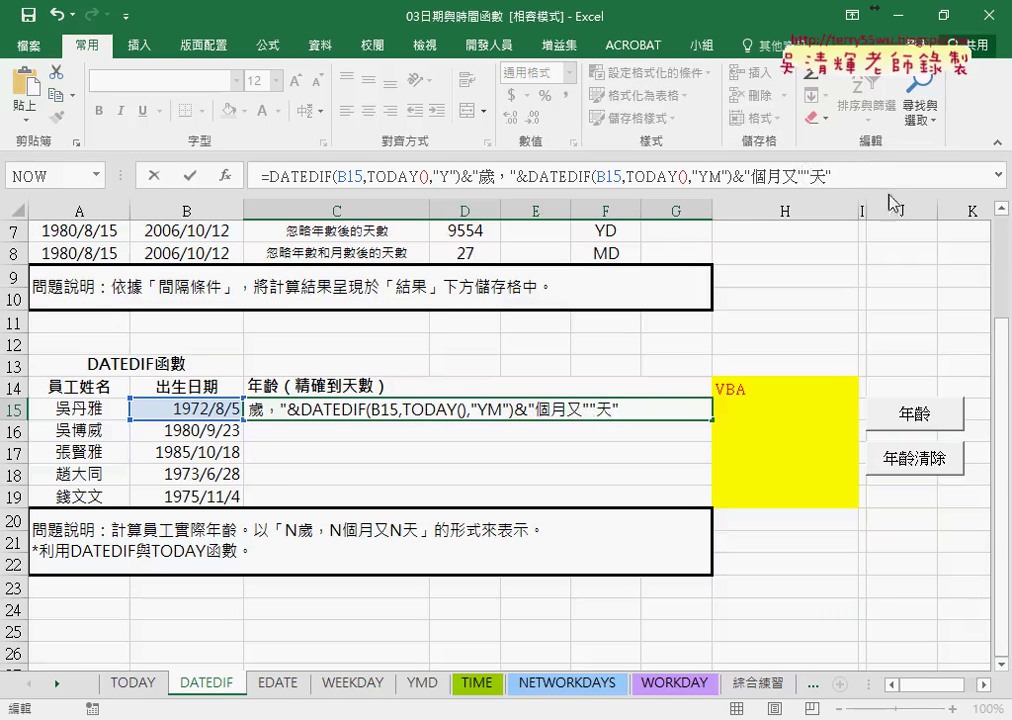
type("&&")
key("Left")
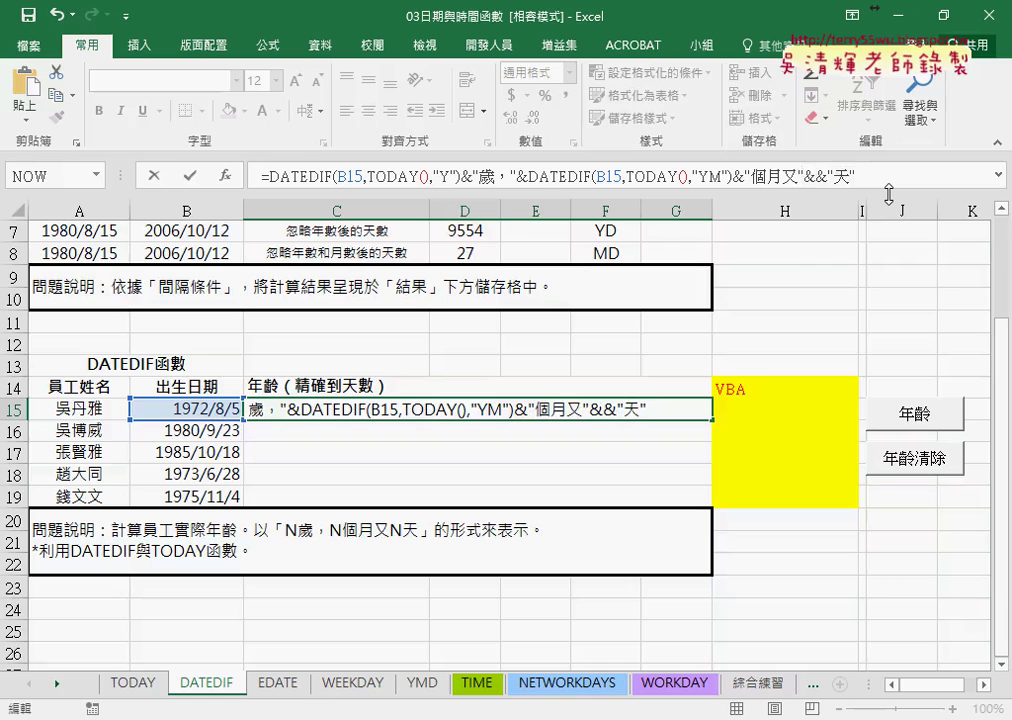
key("ctrl+v")
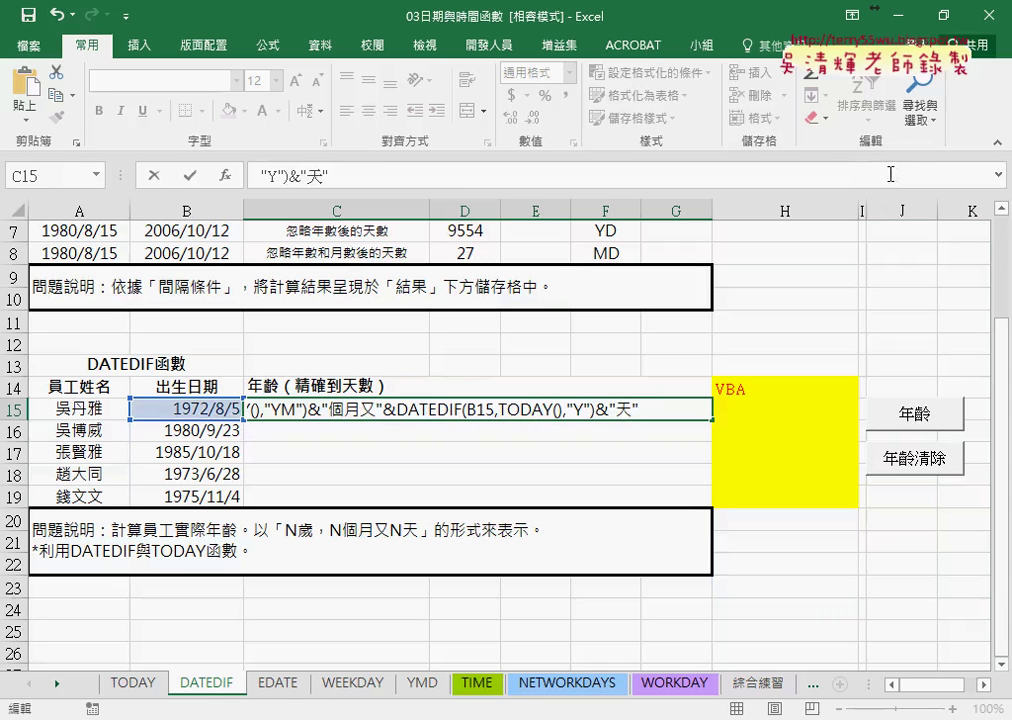
- Change the last DATEDIF term's unit to "MD" and confirm the formula
left_click(1001, 180)
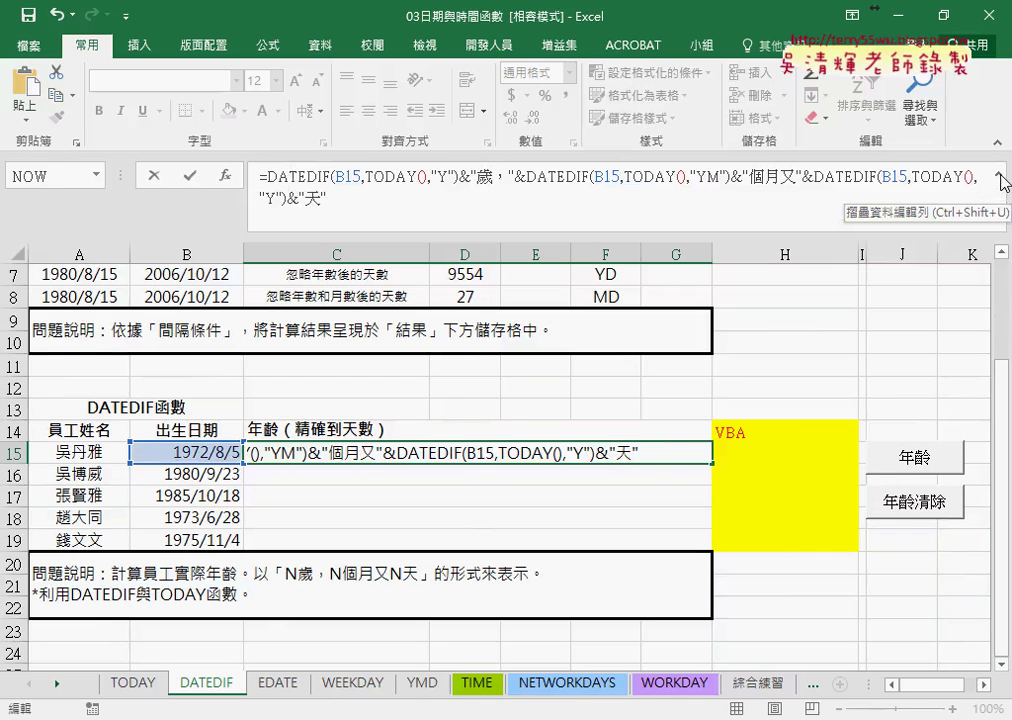
double_click(269, 199)
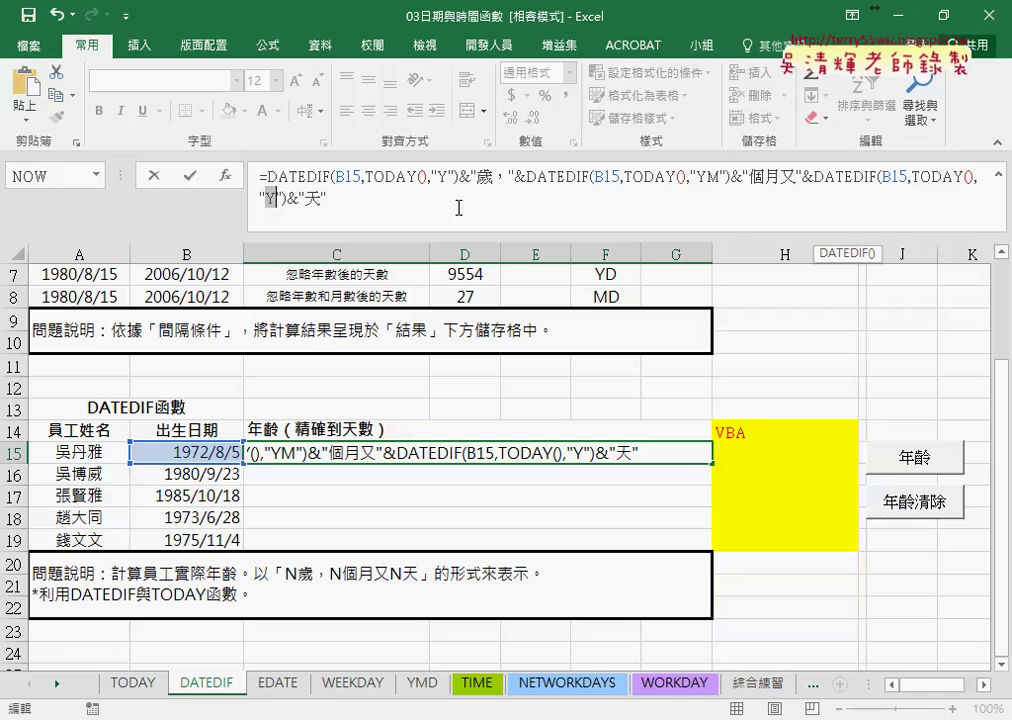
type("MD")
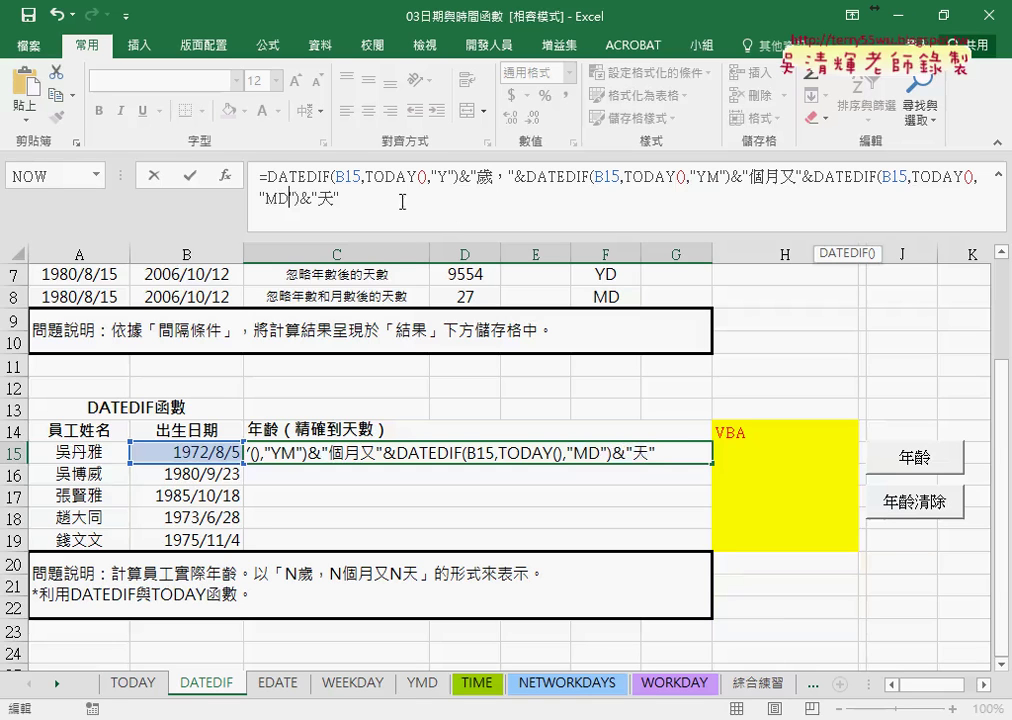
left_click(188, 177)
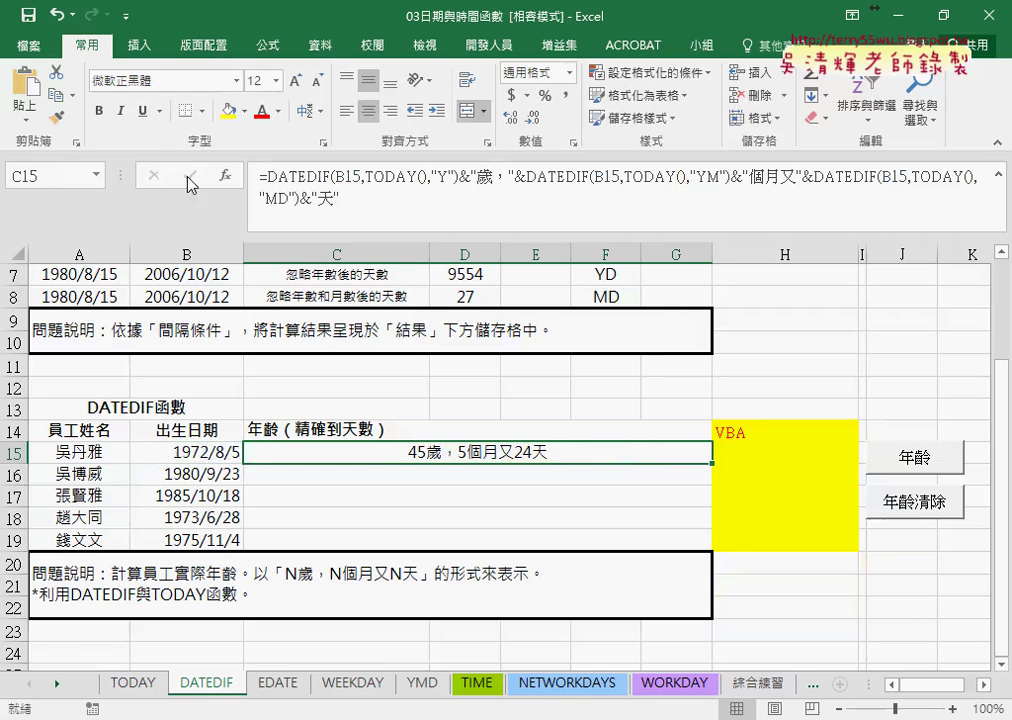